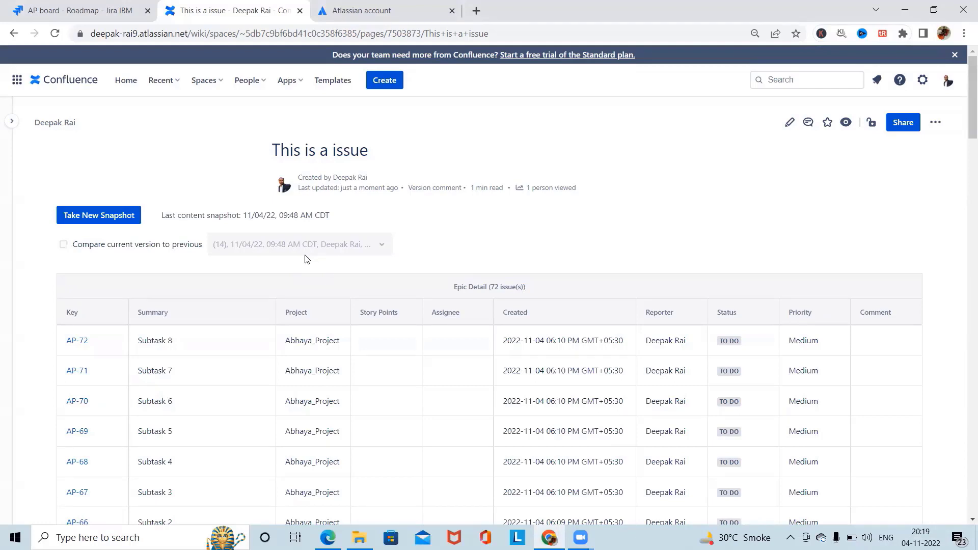
# Open issue AP-72 from the Confluence page's snapshot table in a separate tab and view it in Jira.
pyautogui.scroll(-6, 110, 348)
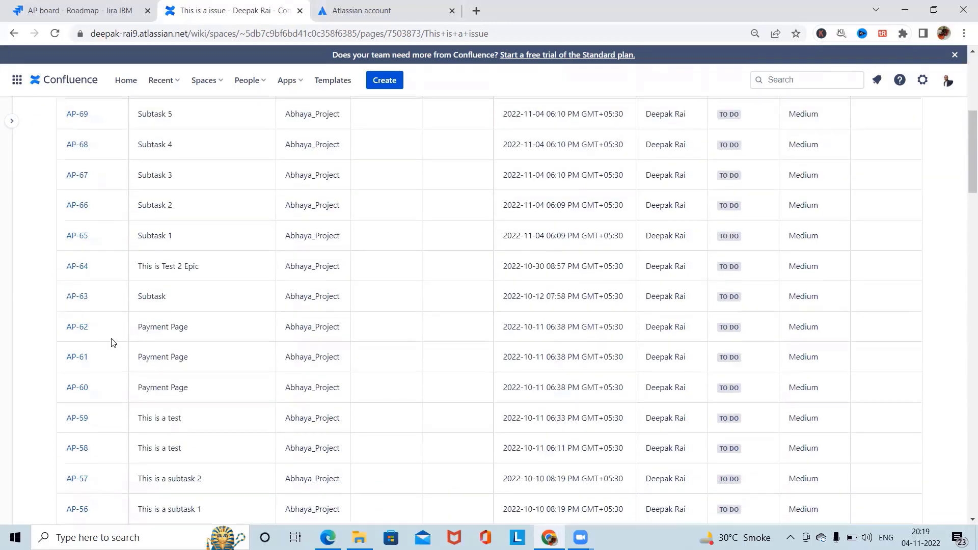
pyautogui.scroll(5, 113, 343)
pyautogui.rightClick(71, 341)
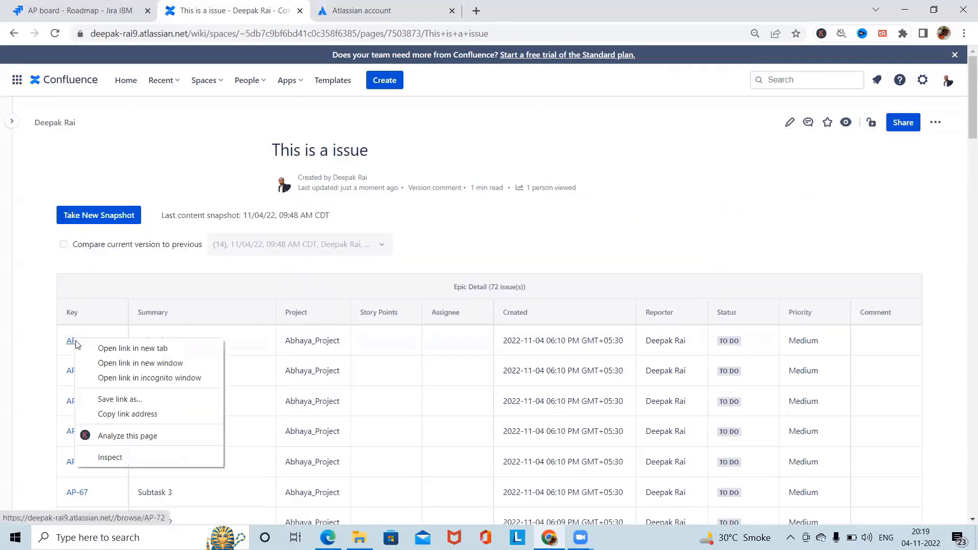
pyautogui.click(131, 348)
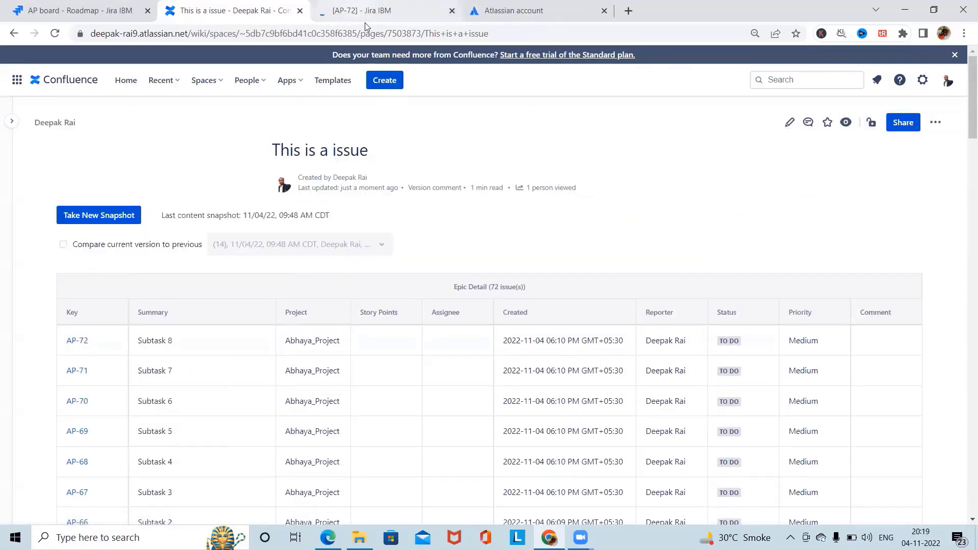
pyautogui.click(365, 20)
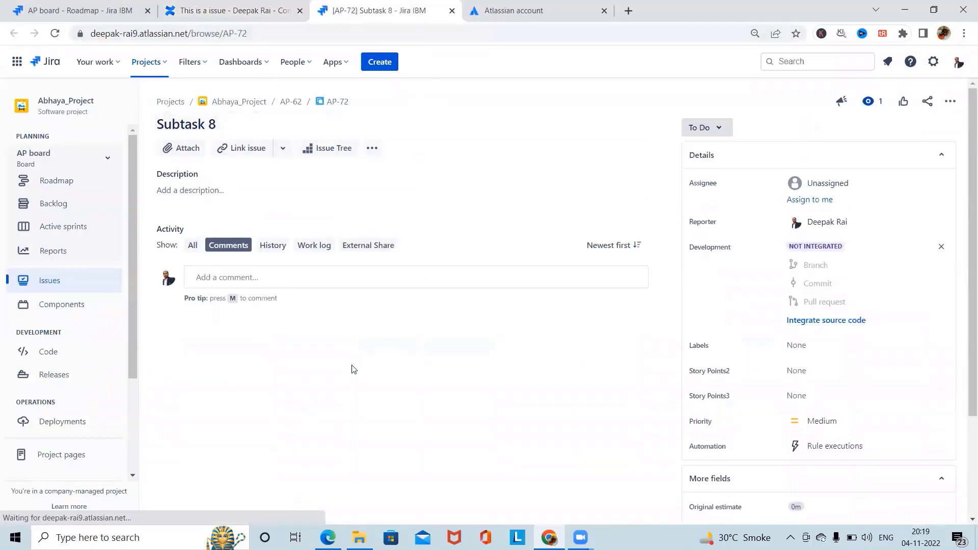
# Return to the "This is a issue" Confluence page and look through the issues in the Epic Detail table.
pyautogui.hotkey('ctrl', 'shift', 'Tab')
pyautogui.scroll(-8, 487, 480)
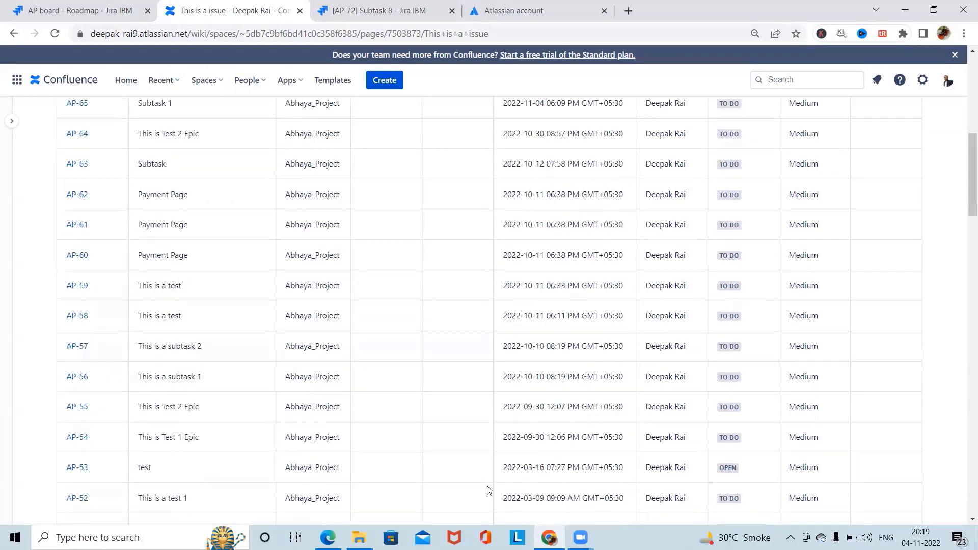
pyautogui.scroll(-15, 489, 491)
pyautogui.scroll(20, 490, 492)
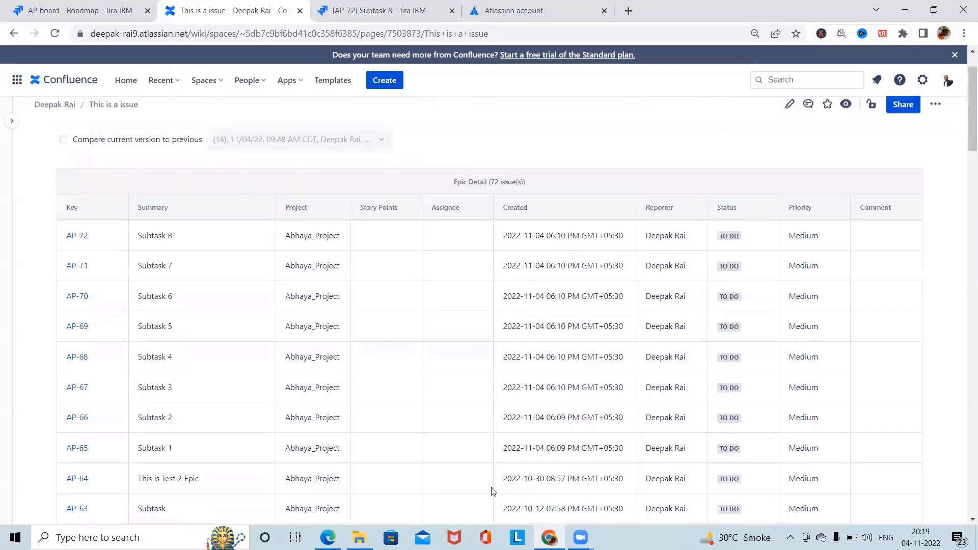
# Open Confluence from the Atlassian start page in a new browser tab and display its app management page.
pyautogui.hotkey('ctrl', 't')
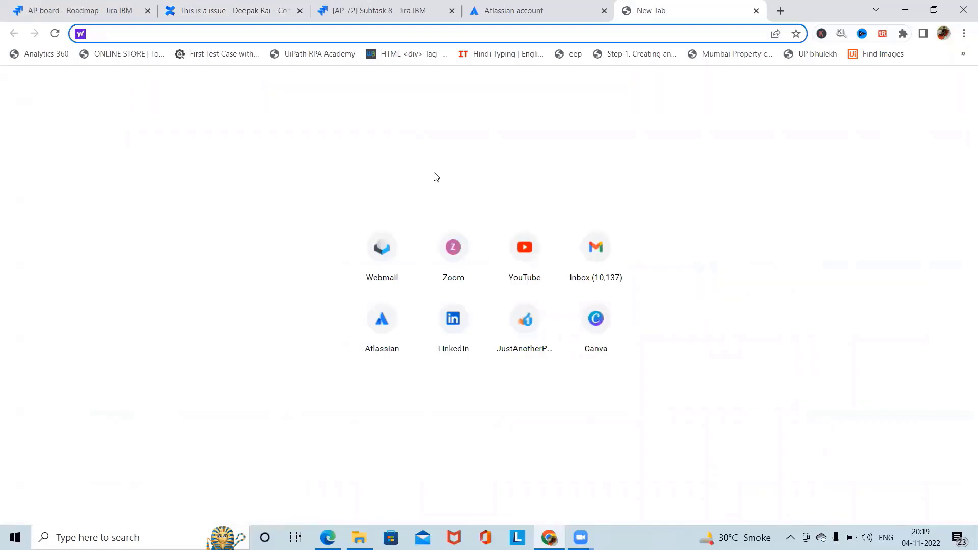
pyautogui.write('con')
pyautogui.press('BackSpace')
pyautogui.press('BackSpace')
pyautogui.press('BackSpace')
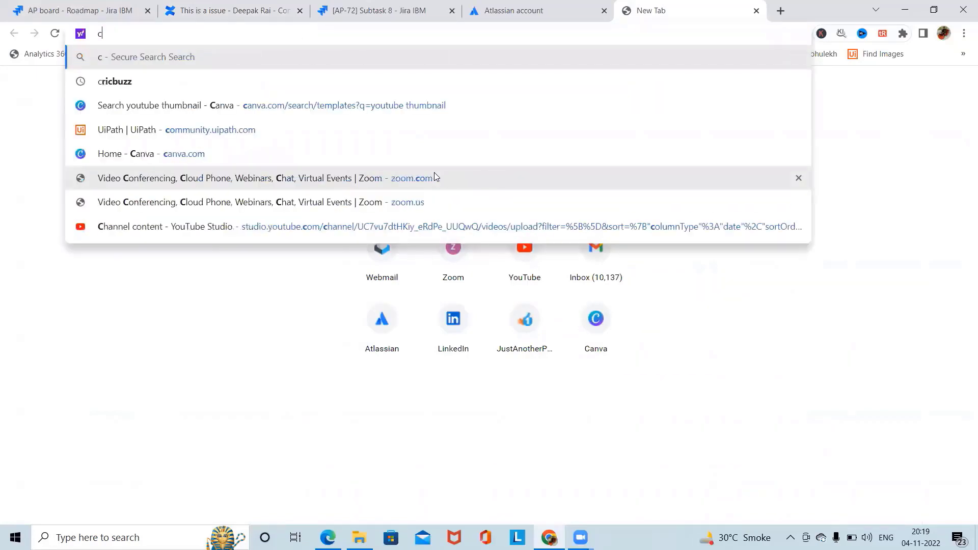
pyautogui.write('id')
pyautogui.press('Return')
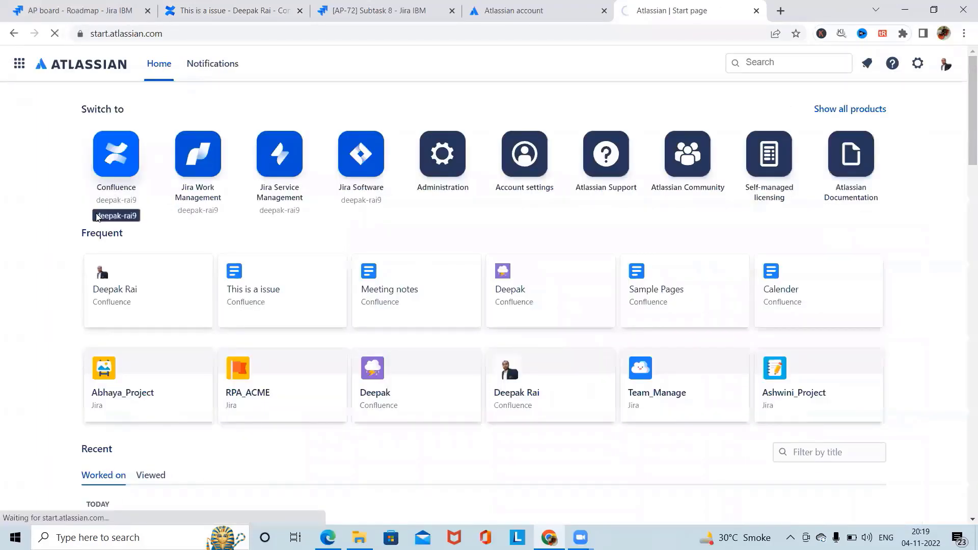
pyautogui.click(116, 199)
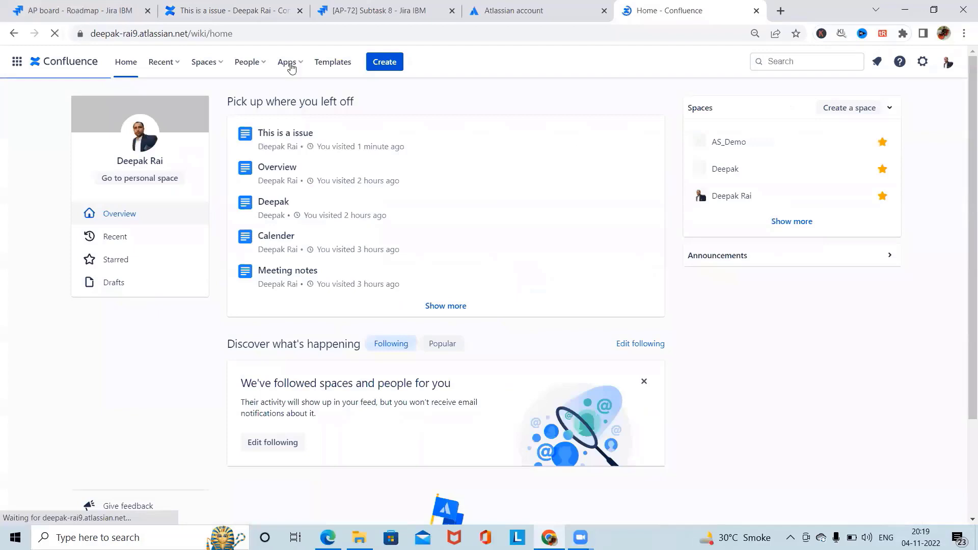
pyautogui.click(288, 62)
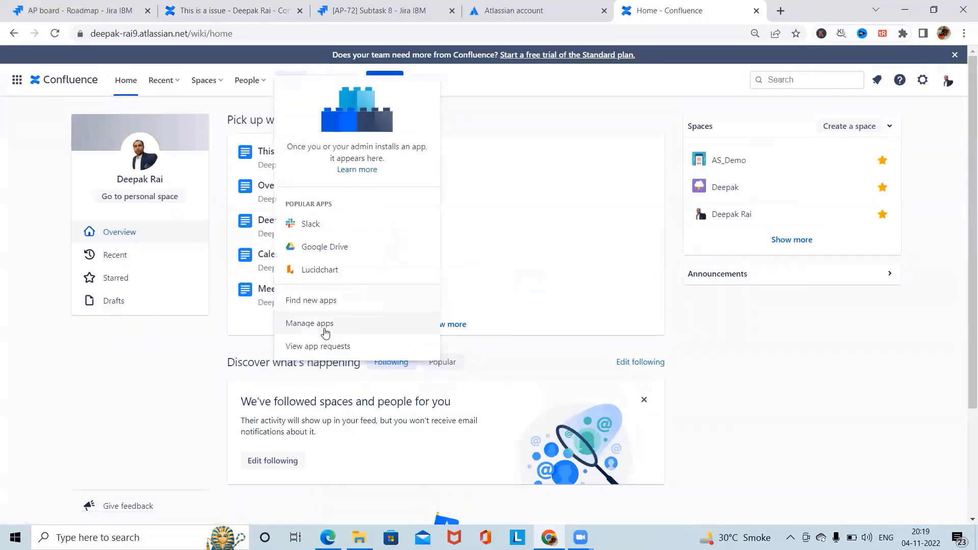
pyautogui.click(324, 322)
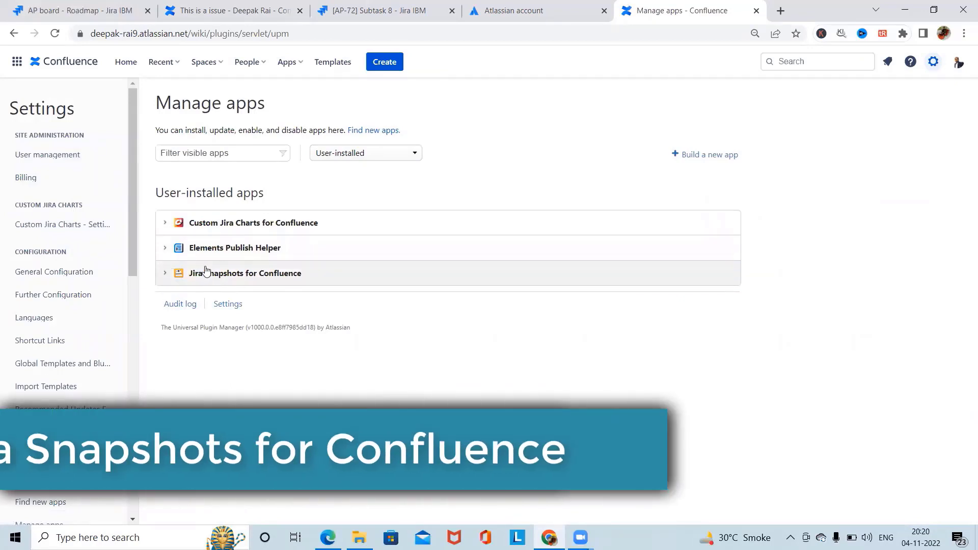
# Search the Confluence marketplace for "Jira snapshorts for confluence" and open the Jira Snapshots for Confluence listing.
pyautogui.click(300, 64)
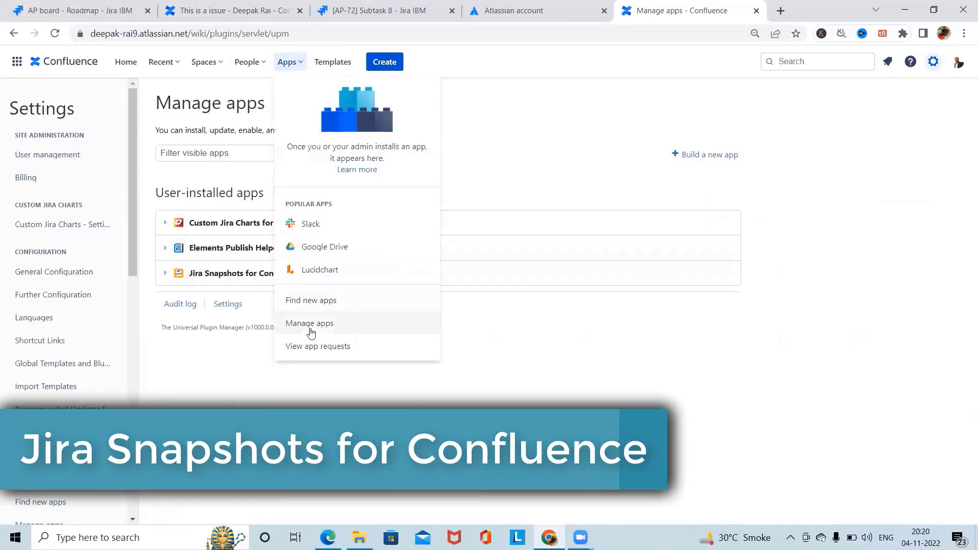
pyautogui.click(327, 307)
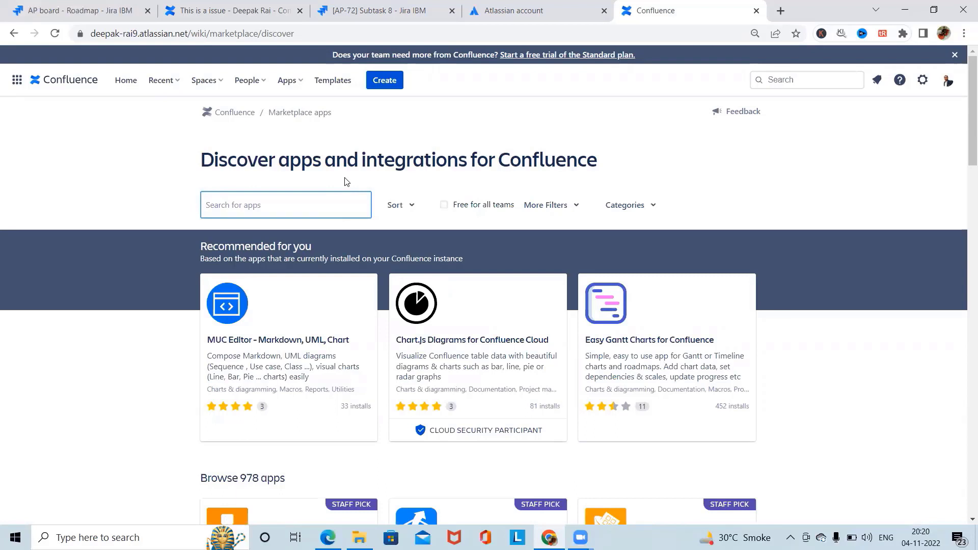
pyautogui.write('Jira snapshorts for confluence')
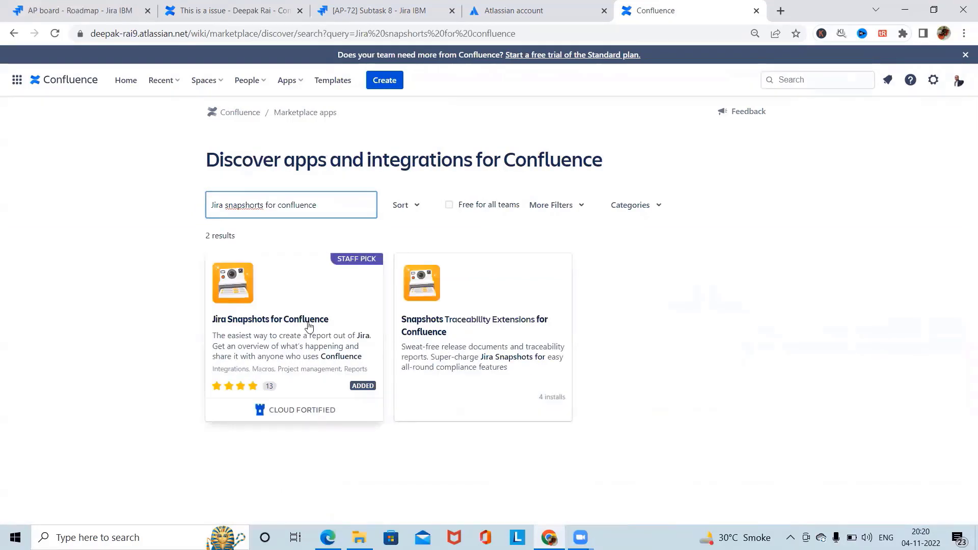
pyautogui.click(268, 326)
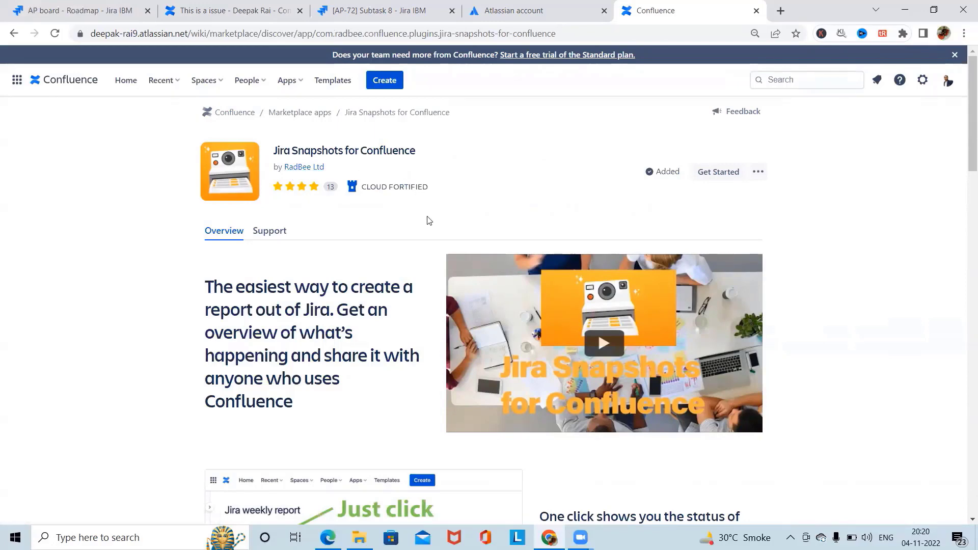
# View the vendor page of RadBee Ltd with its apps, and return to the Jira Snapshots for Confluence listing.
pyautogui.click(304, 167)
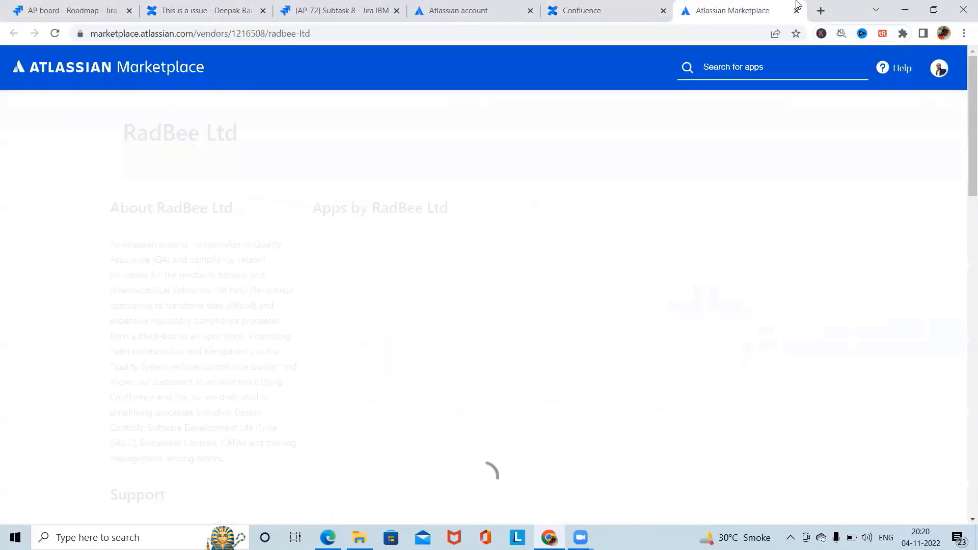
pyautogui.scroll(-1, 305, 260)
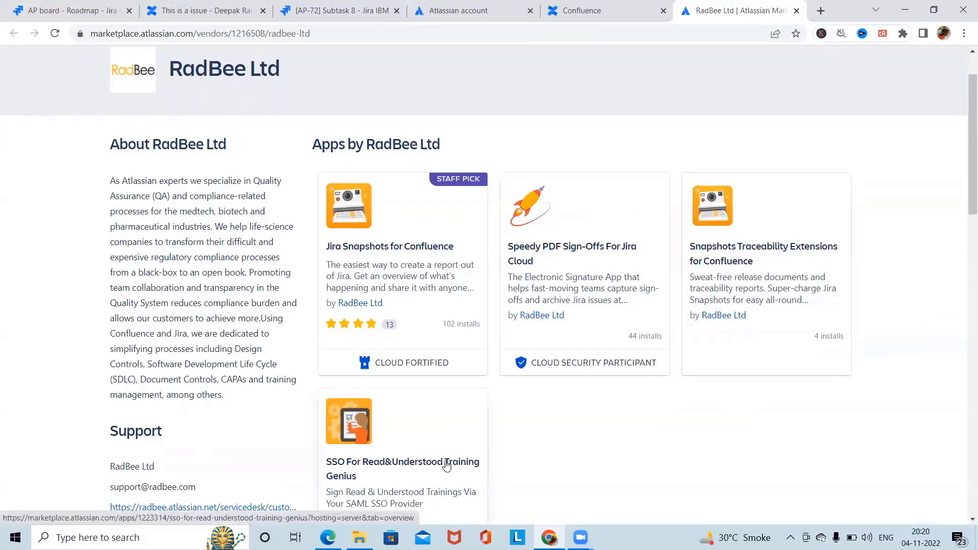
pyautogui.click(624, 12)
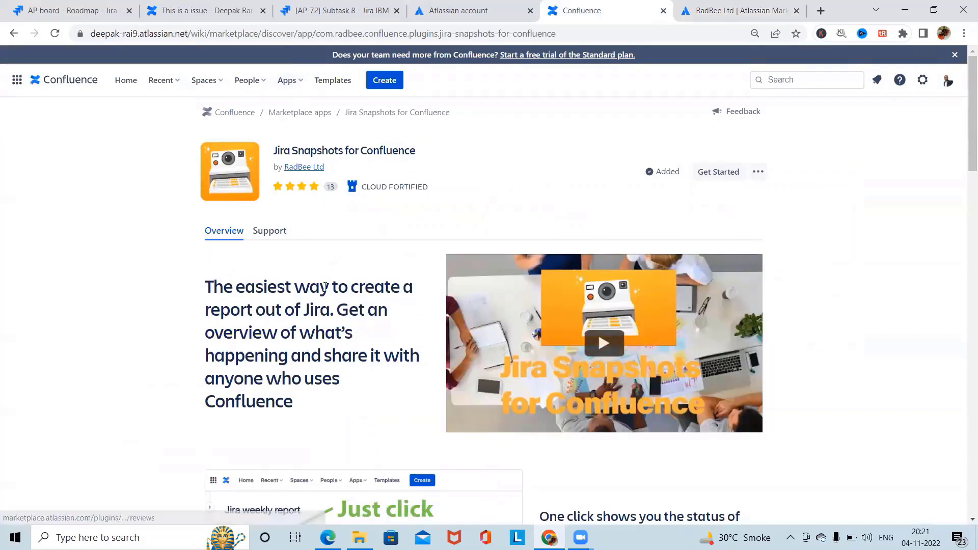
# Read through the overview and details of the Jira Snapshots for Confluence listing.
pyautogui.scroll(-5, 323, 281)
pyautogui.scroll(-10, 306, 364)
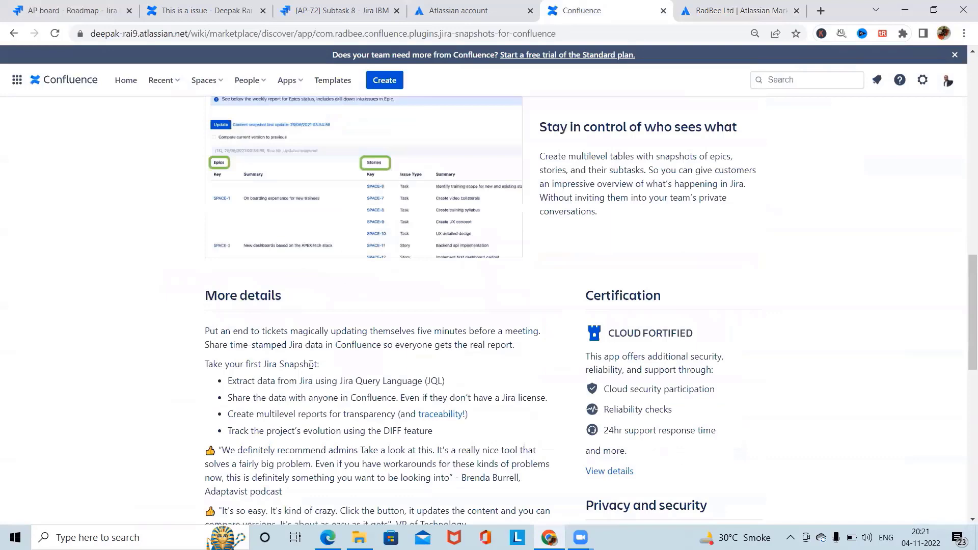
pyautogui.scroll(3, 312, 368)
pyautogui.scroll(15, 313, 375)
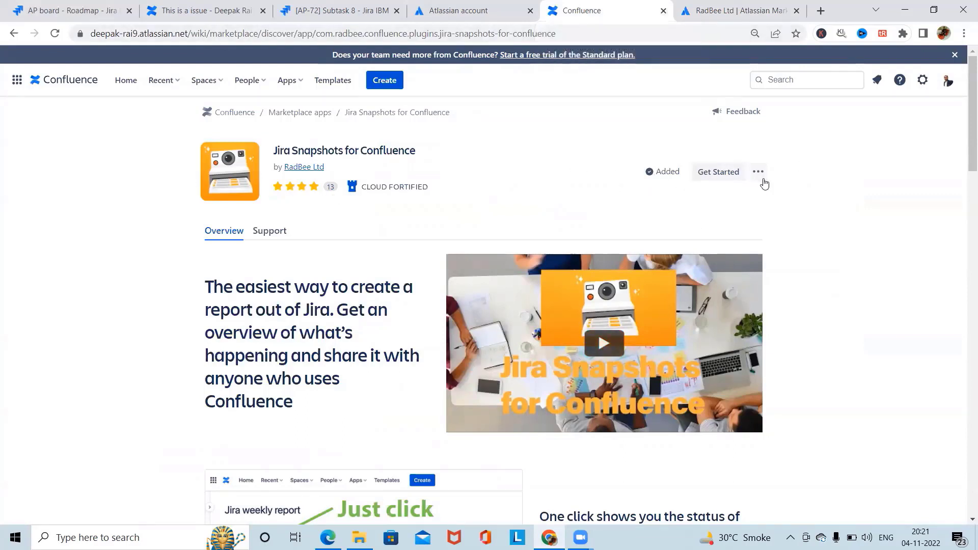
# Open the configuration page of Jira Snapshots for Confluence and review its Jira connection instructions and fields.
pyautogui.click(759, 175)
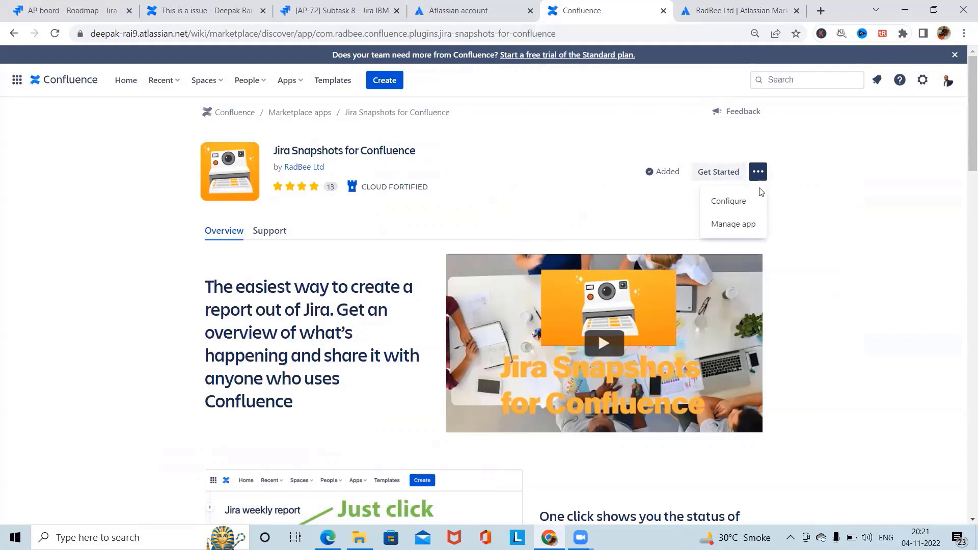
pyautogui.click(584, 196)
pyautogui.click(757, 172)
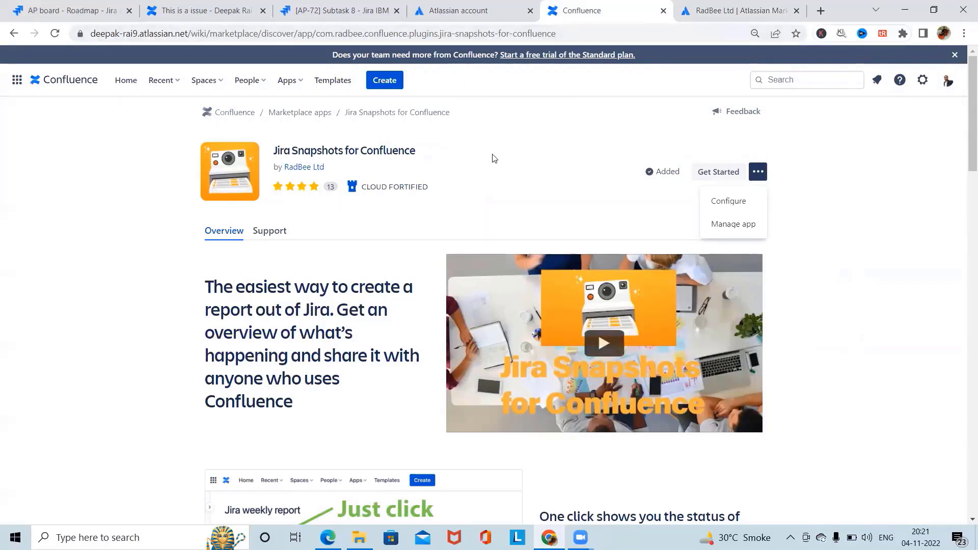
pyautogui.click(719, 204)
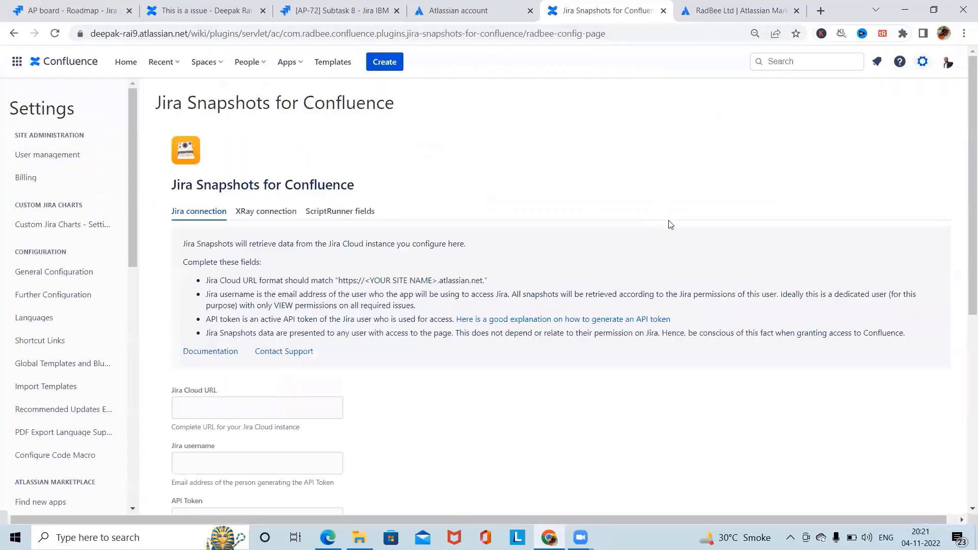
pyautogui.scroll(-5, 321, 278)
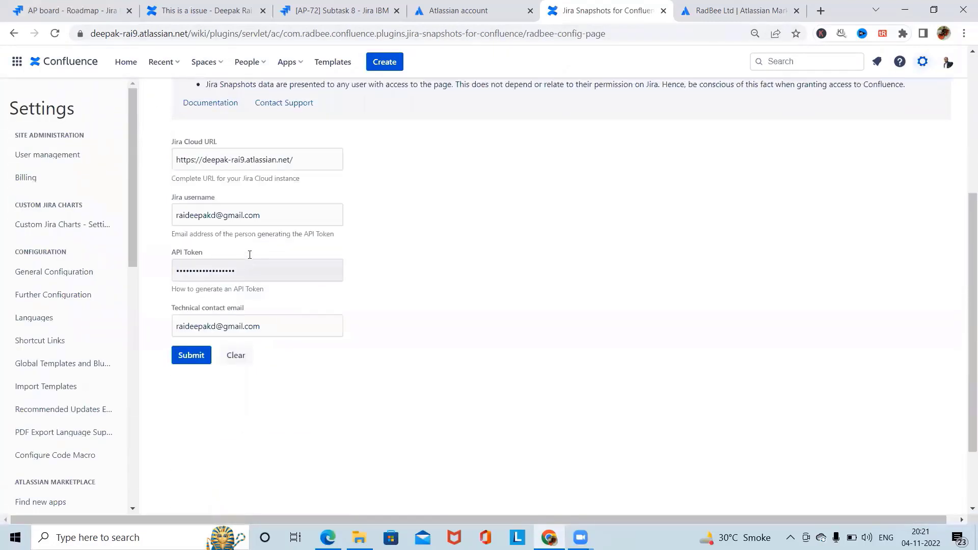
pyautogui.scroll(5, 250, 255)
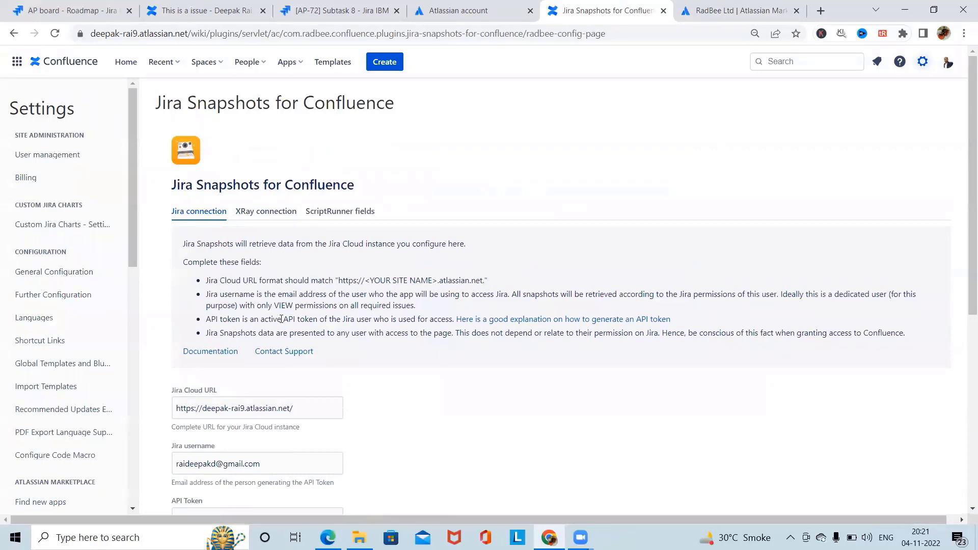
pyautogui.scroll(-2, 282, 319)
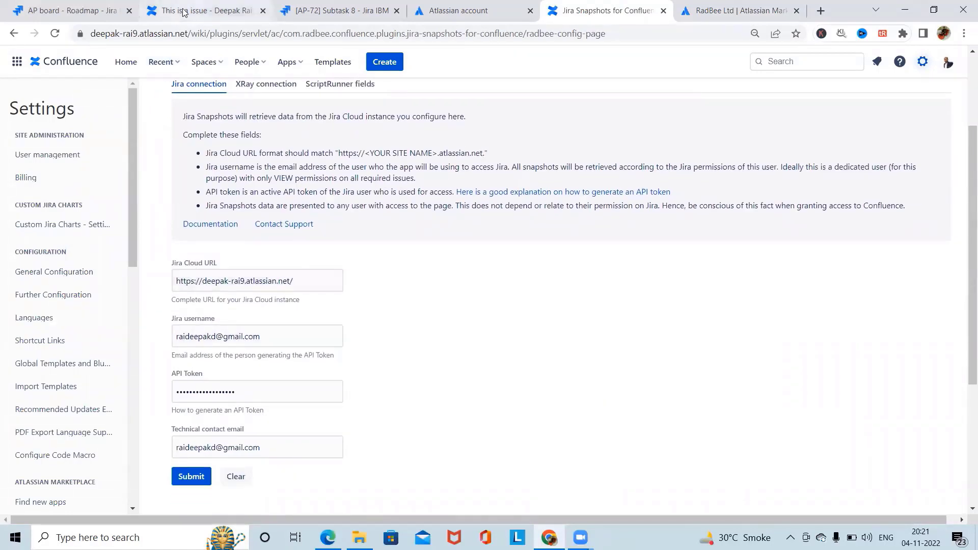
# Highlight the Jira Cloud site URL, up to atlassian.net, in the address of the AP board roadmap.
pyautogui.click(76, 10)
pyautogui.click(170, 36)
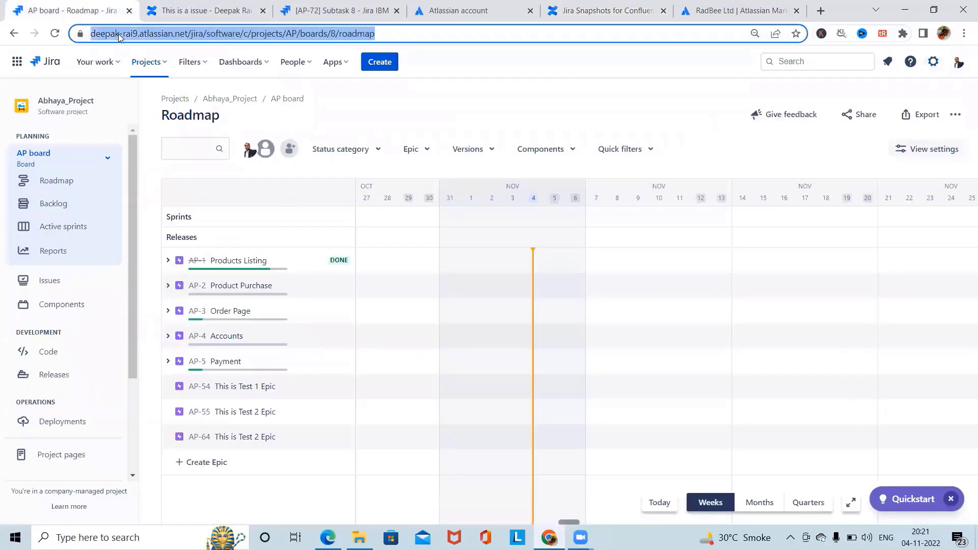
pyautogui.click(169, 36)
pyautogui.moveTo(220, 34); pyautogui.dragTo(92, 34)
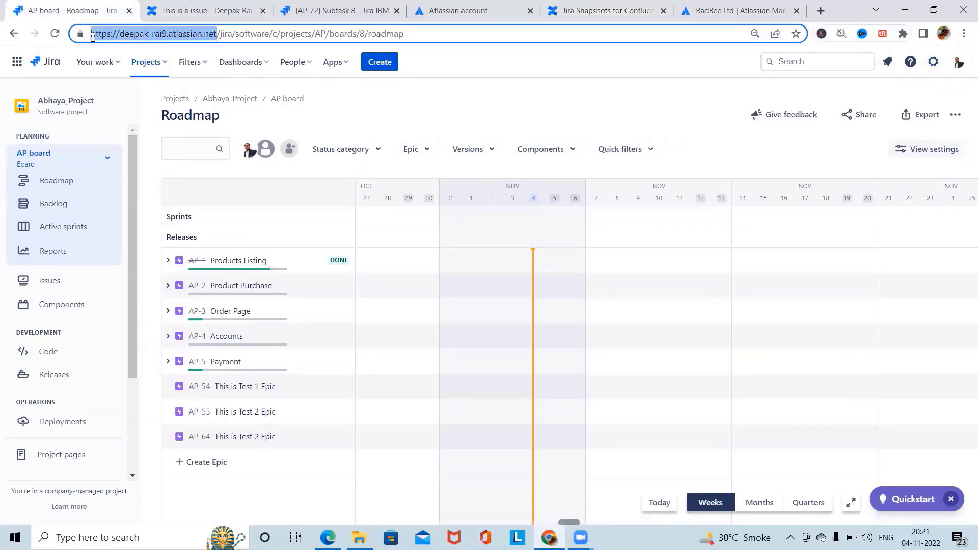
pyautogui.click(216, 12)
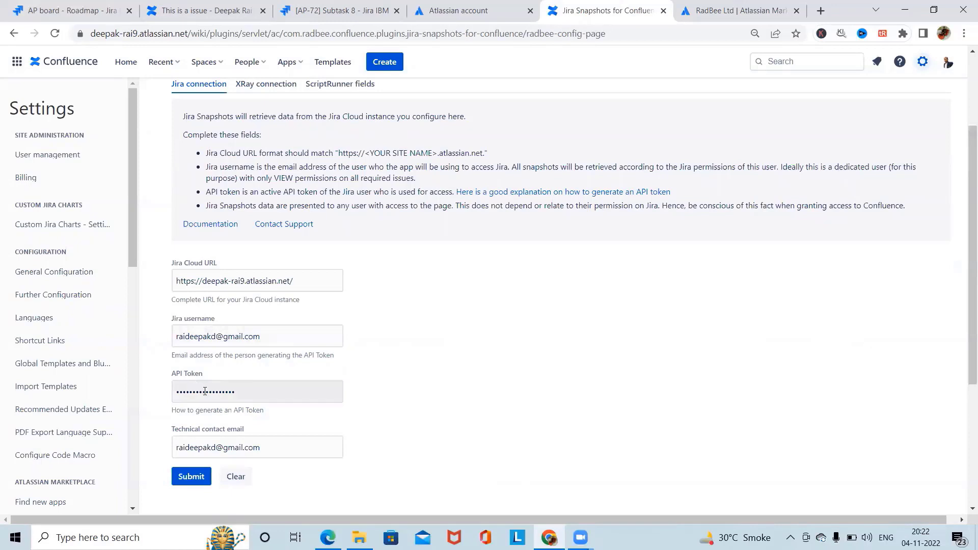
# Start an API token labelled "test" in the Atlassian account, cancel it, and return to the Jira Snapshots configuration page.
pyautogui.click(472, 12)
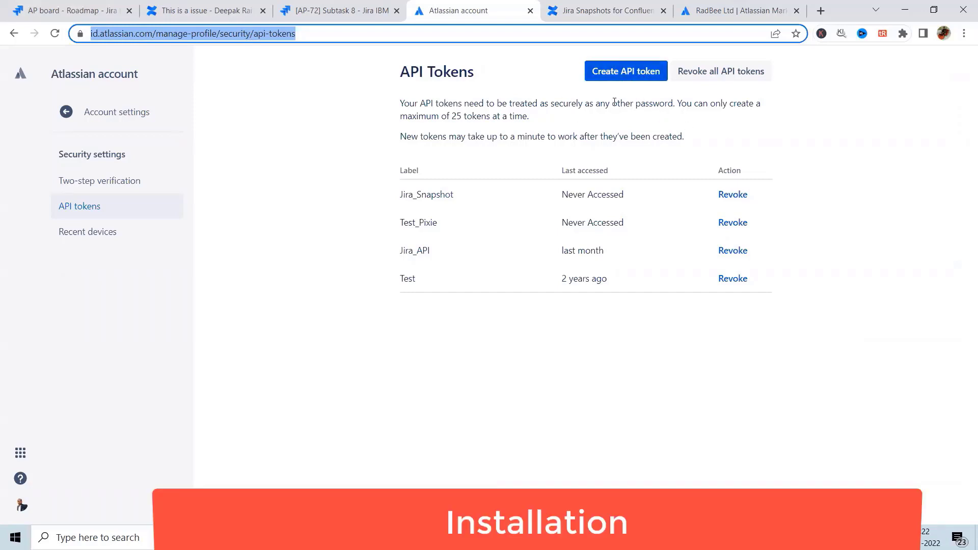
pyautogui.click(631, 73)
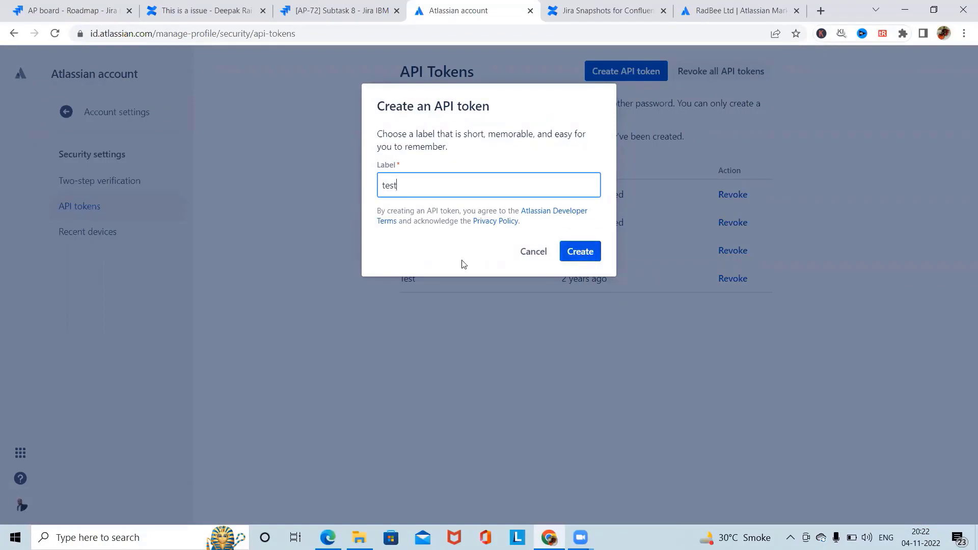
pyautogui.click(533, 258)
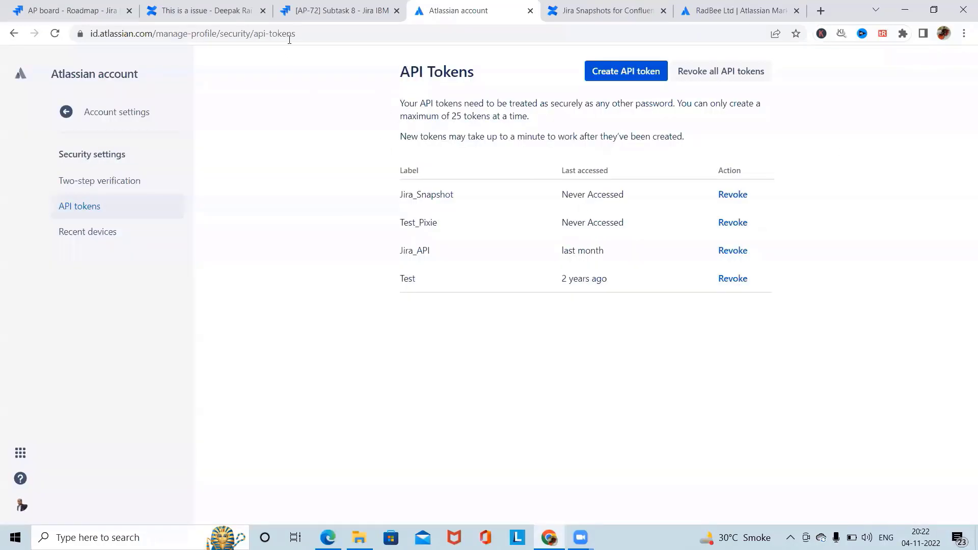
pyautogui.hotkey('ctrl', 'Tab')
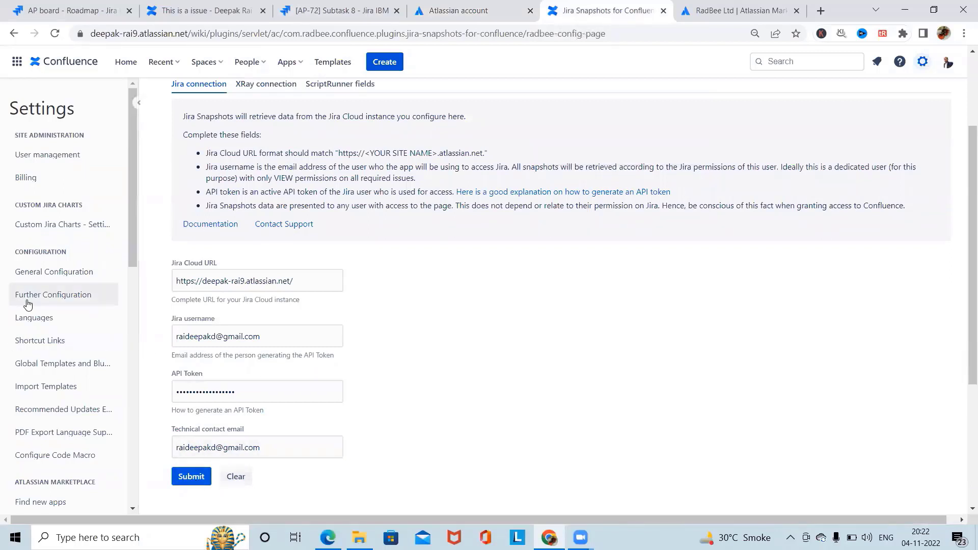
pyautogui.click(722, 13)
pyautogui.click(333, 12)
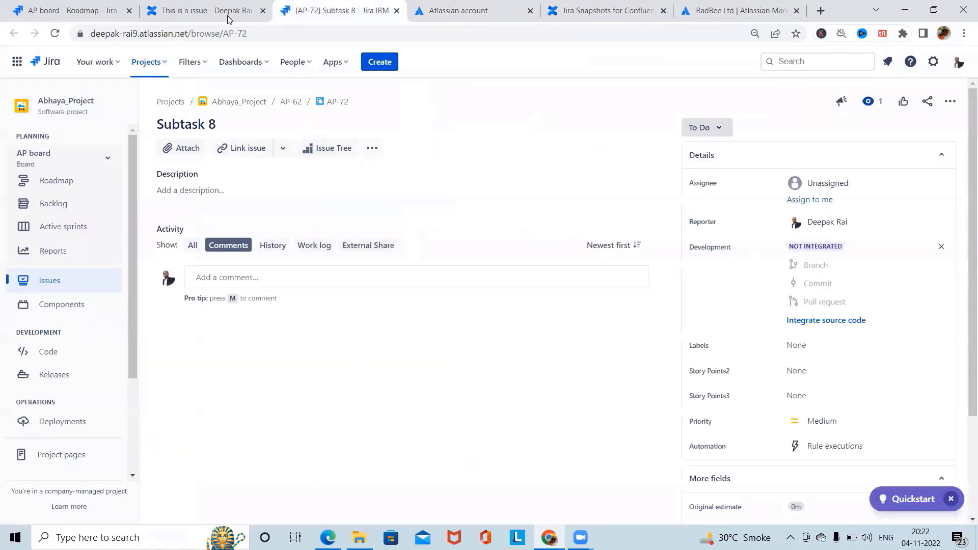
# Open the starred personal space in a separate browser tab from the Confluence page "This is a issue".
pyautogui.click(426, 21)
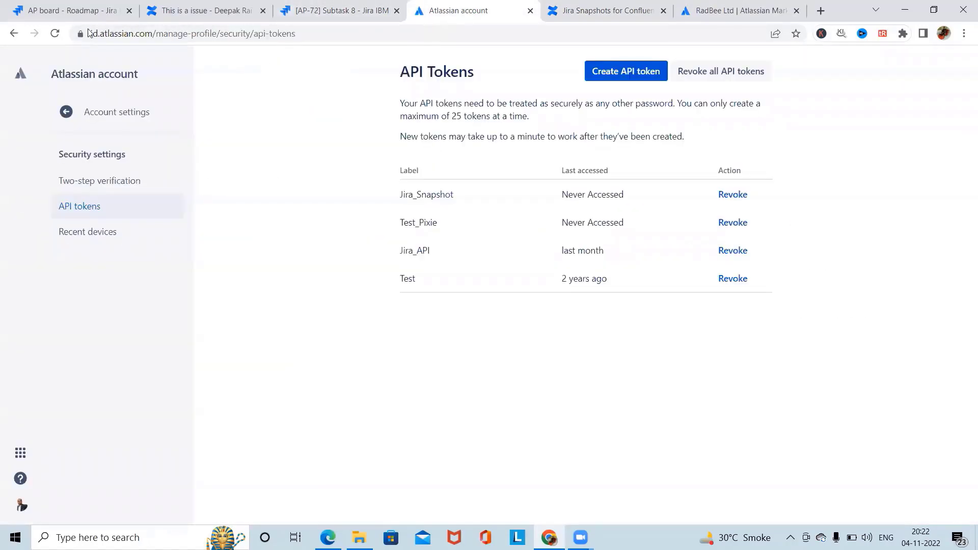
pyautogui.click(223, 18)
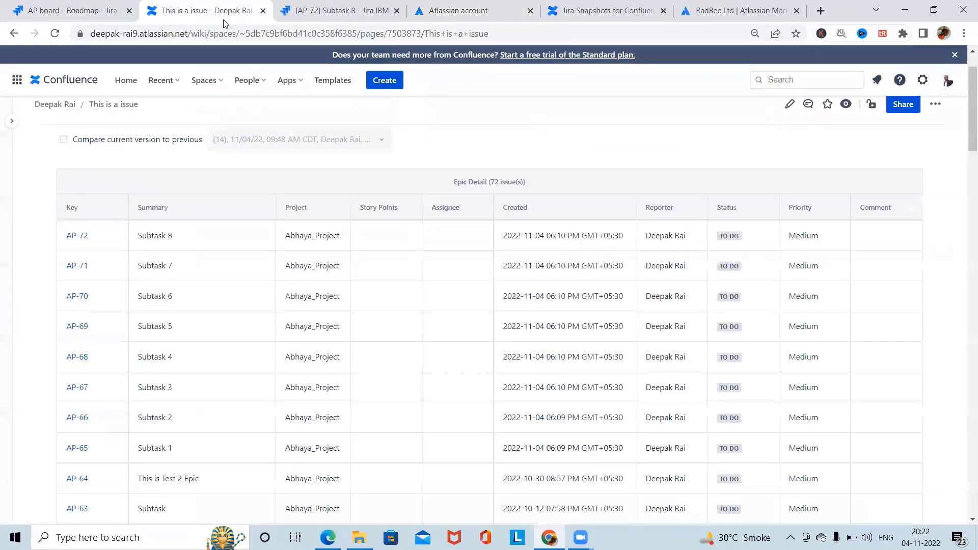
pyautogui.click(219, 86)
pyautogui.rightClick(250, 181)
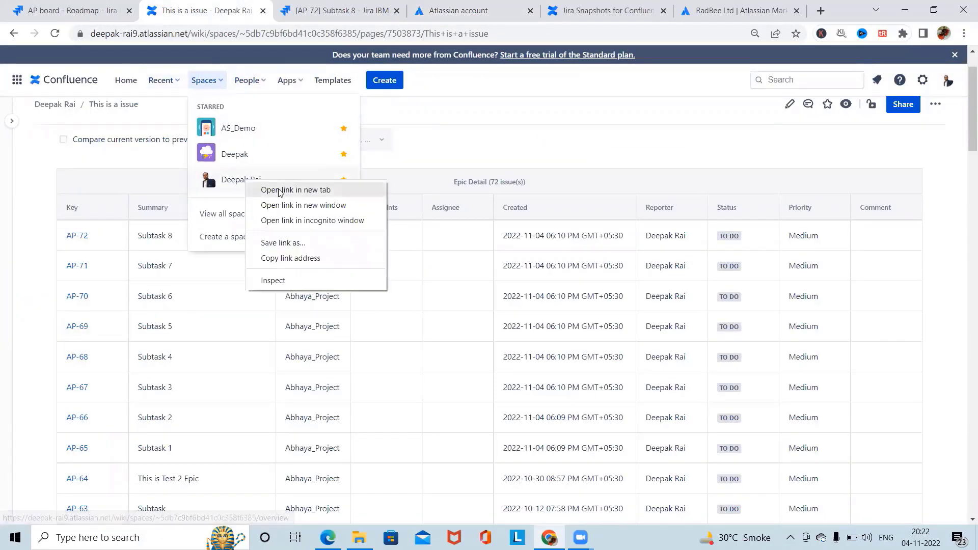
pyautogui.click(278, 190)
pyautogui.hotkey('ctrl', 'Tab')
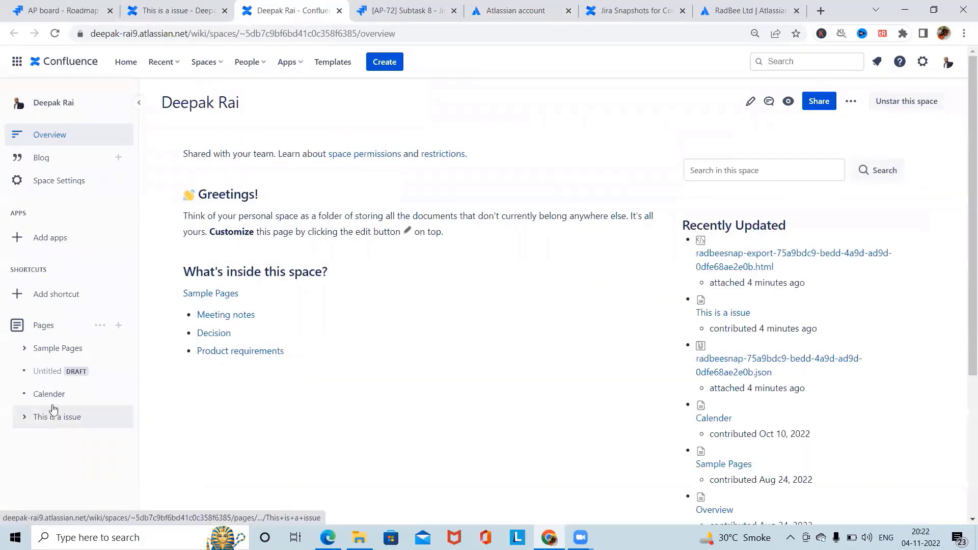
pyautogui.hotkey('ctrl', 'w')
pyautogui.hotkey('ctrl', 'shift', 't')
# Switch to the starred space listed just below AS_Demo and look through its Weekly meeting notes page.
pyautogui.click(206, 81)
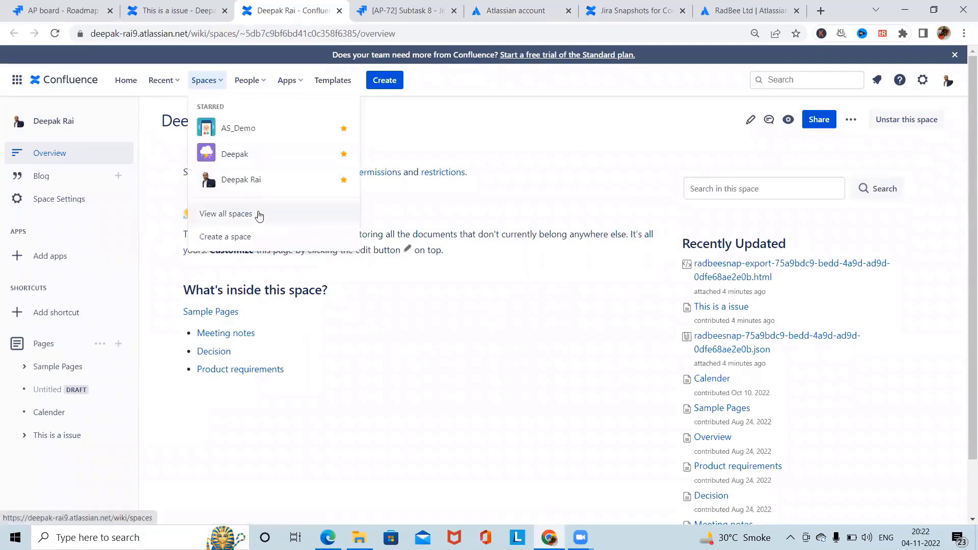
pyautogui.click(229, 158)
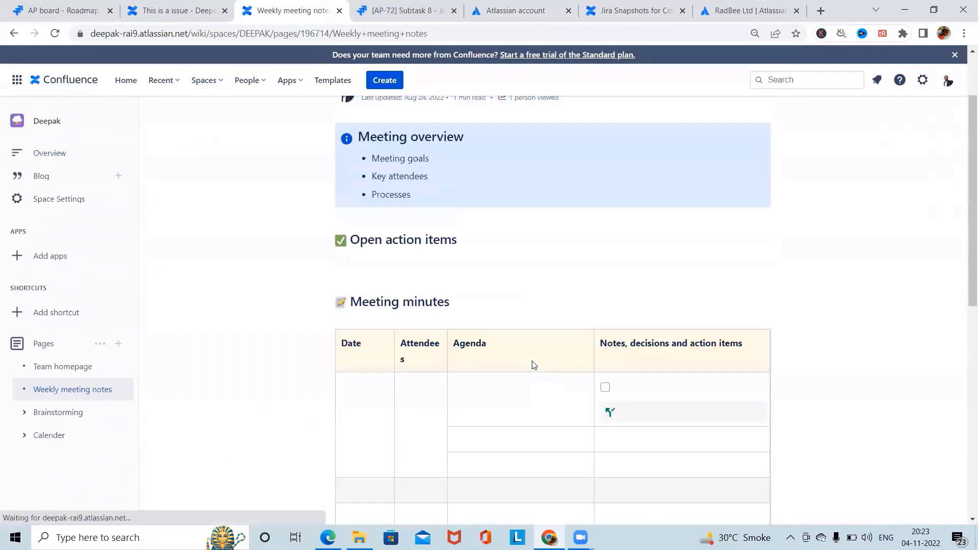
pyautogui.scroll(-5, 507, 238)
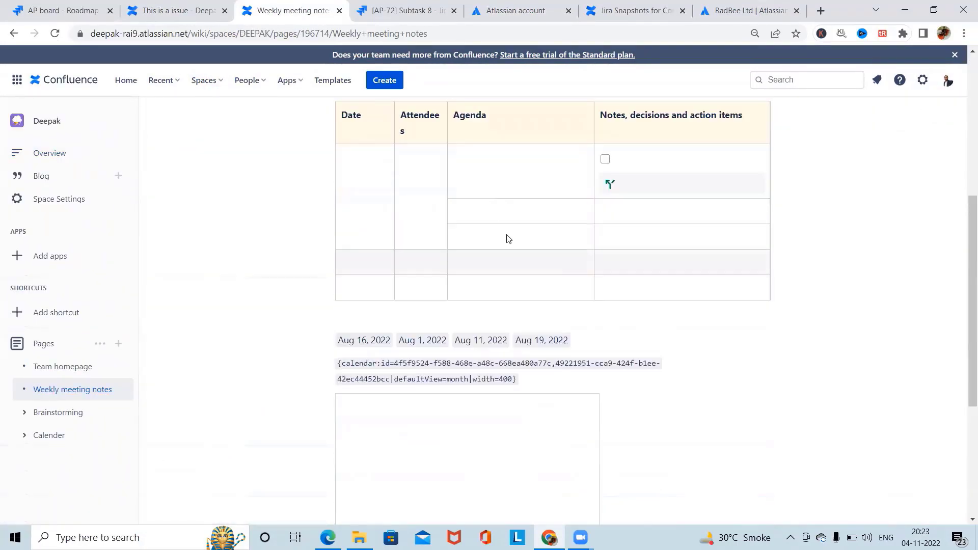
pyautogui.scroll(6, 540, 286)
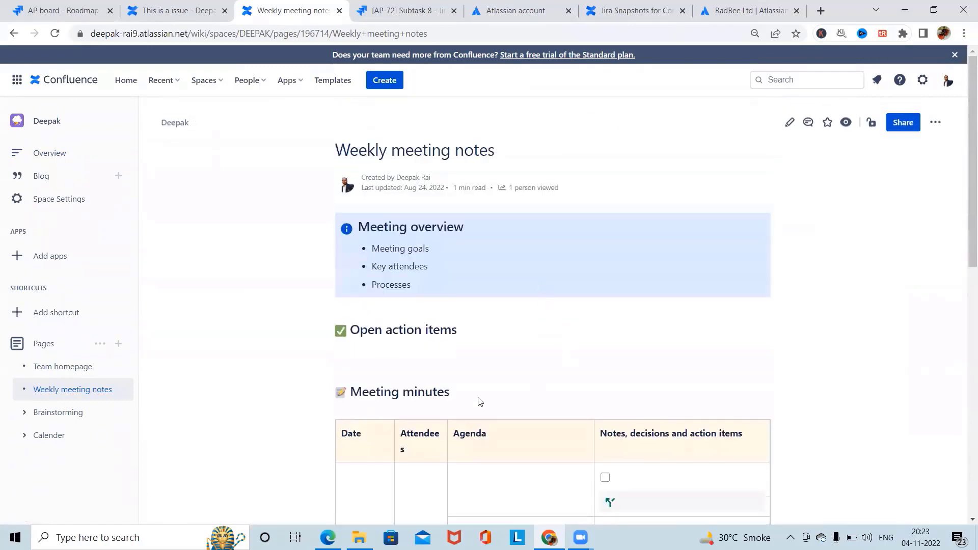
# Edit the Weekly meeting notes page and add two blank lines between the meeting minutes table and the row of dates.
pyautogui.click(790, 124)
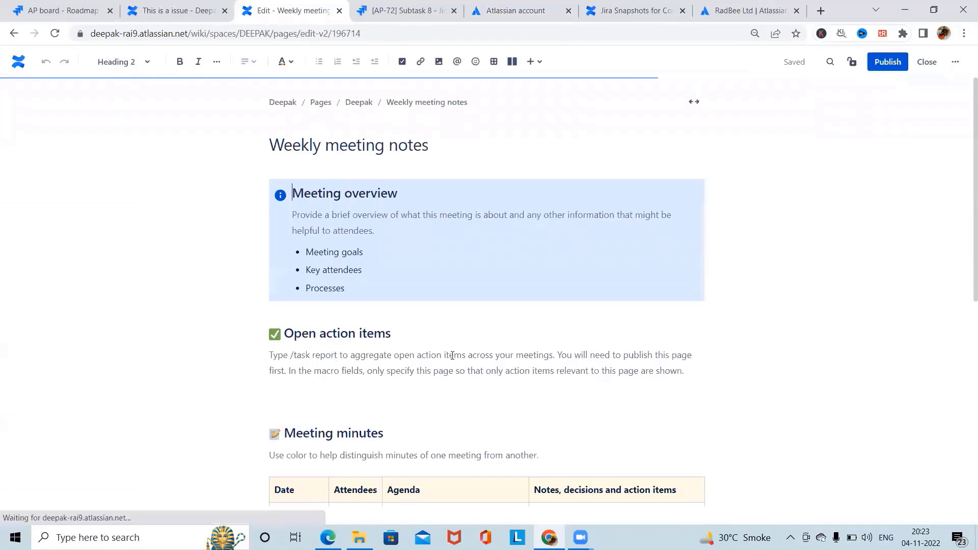
pyautogui.scroll(-5, 419, 344)
pyautogui.scroll(-5, 419, 345)
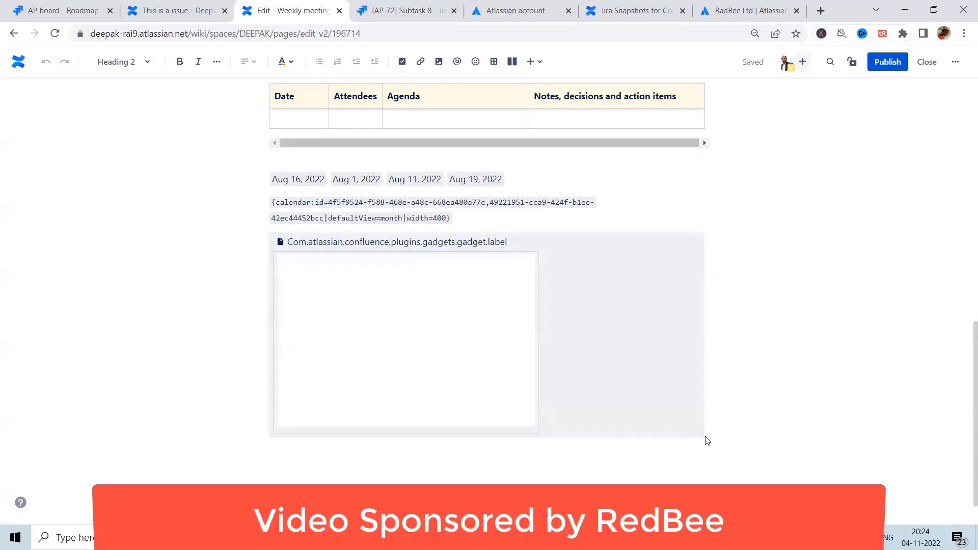
pyautogui.click(677, 456)
pyautogui.click(646, 160)
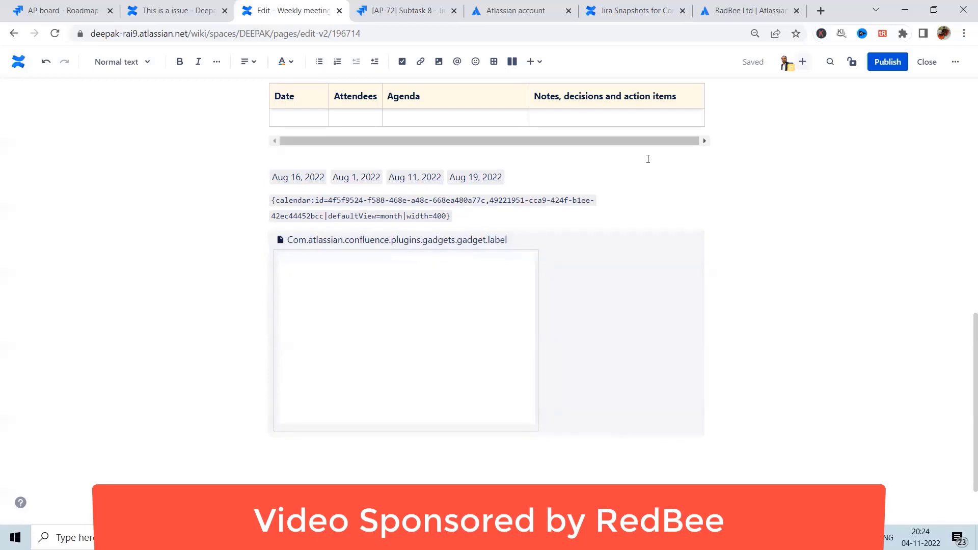
pyautogui.press('Return')
pyautogui.press('Return')
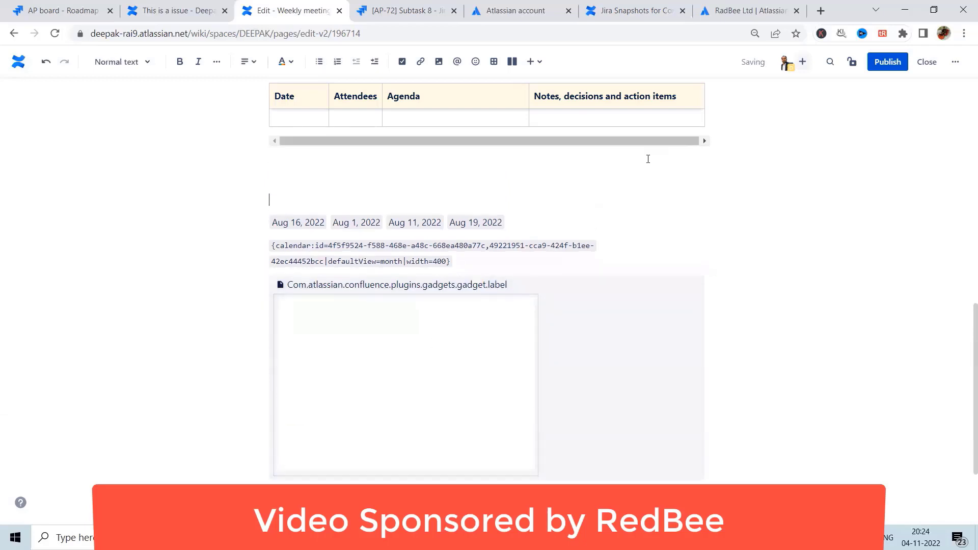
# Start inserting a Jira Snapshots macro on the blank line below the meeting minutes table.
pyautogui.write('/')
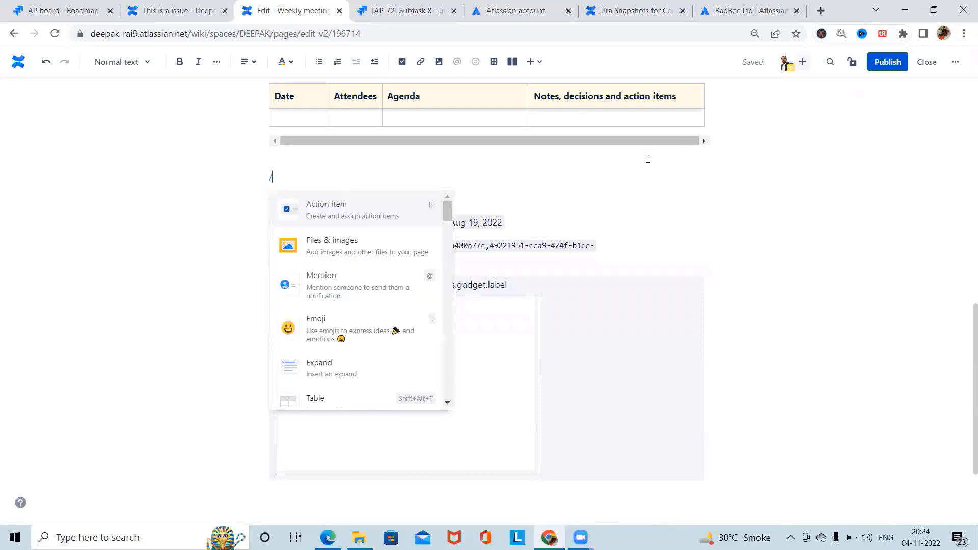
pyautogui.write('jira')
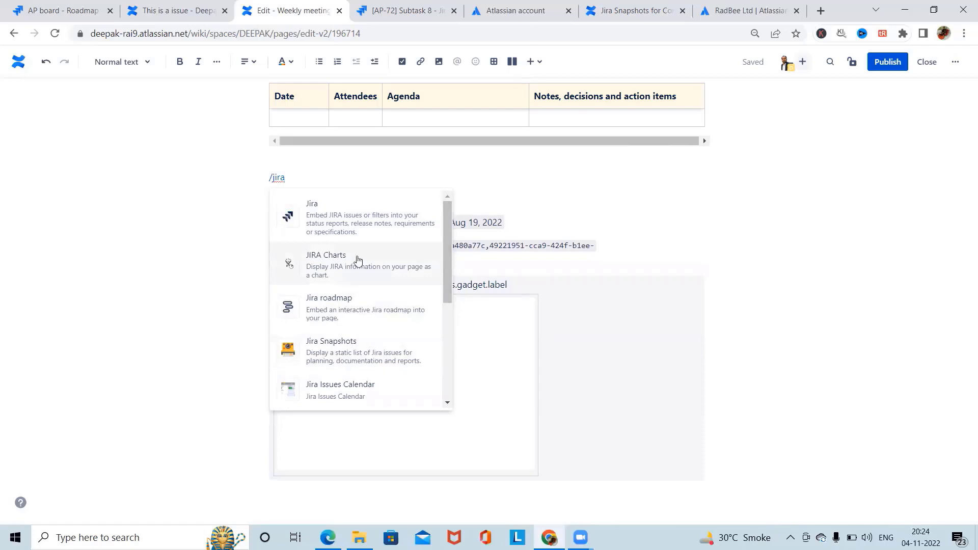
pyautogui.click(340, 357)
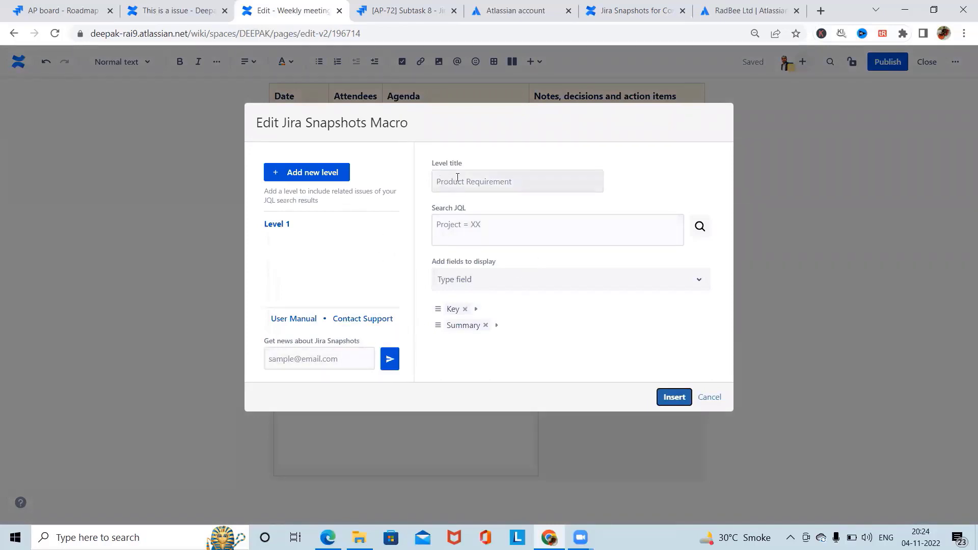
# Title level 1 of the Jira Snapshots macro "Jira_Confluence".
pyautogui.click(489, 182)
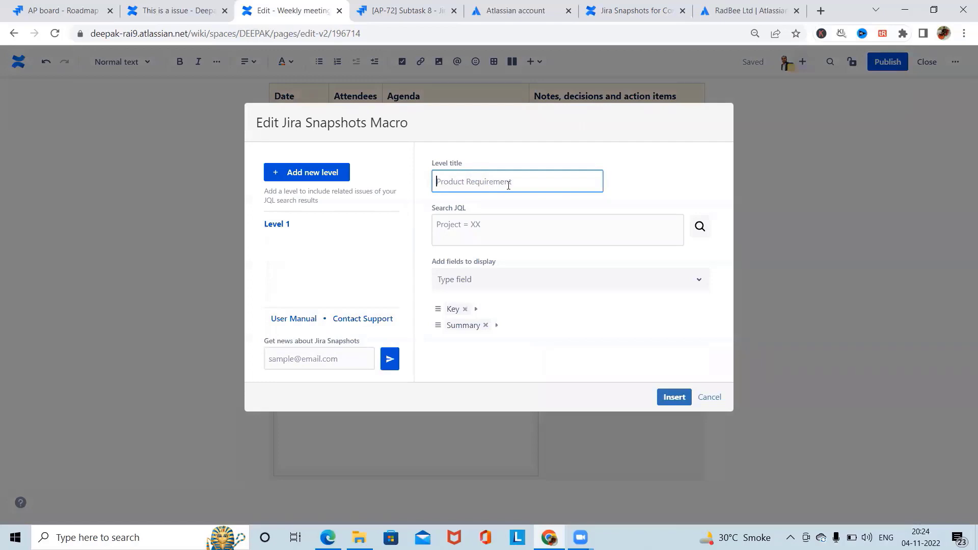
pyautogui.write('Jira ')
pyautogui.write('Confluence')
pyautogui.click(486, 227)
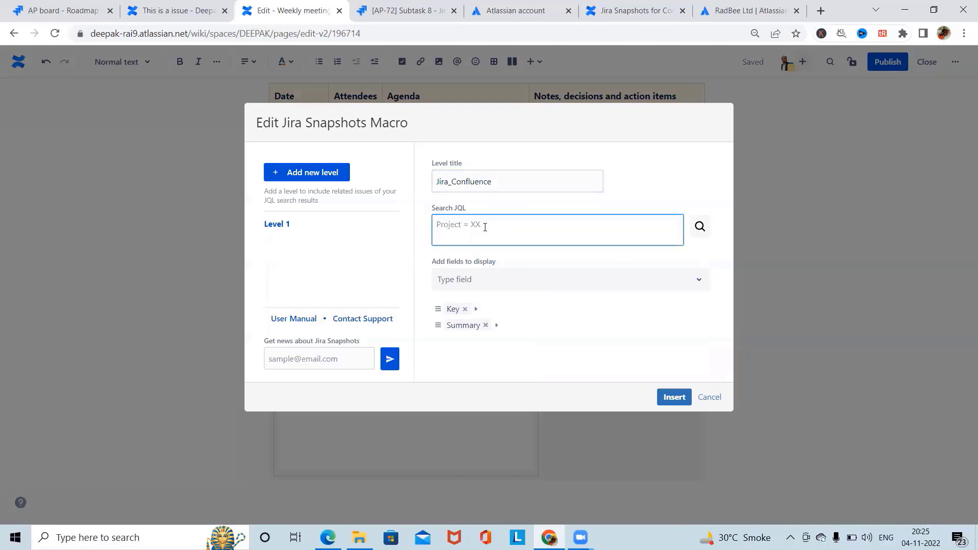
# Open the AP board's settings in Jira and check the filter query that defines its issues.
pyautogui.click(61, 11)
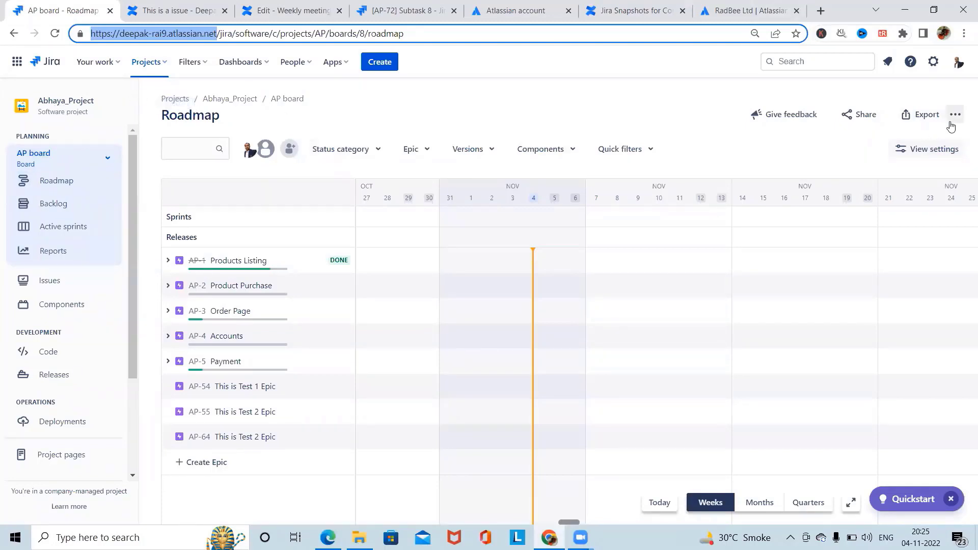
pyautogui.click(956, 114)
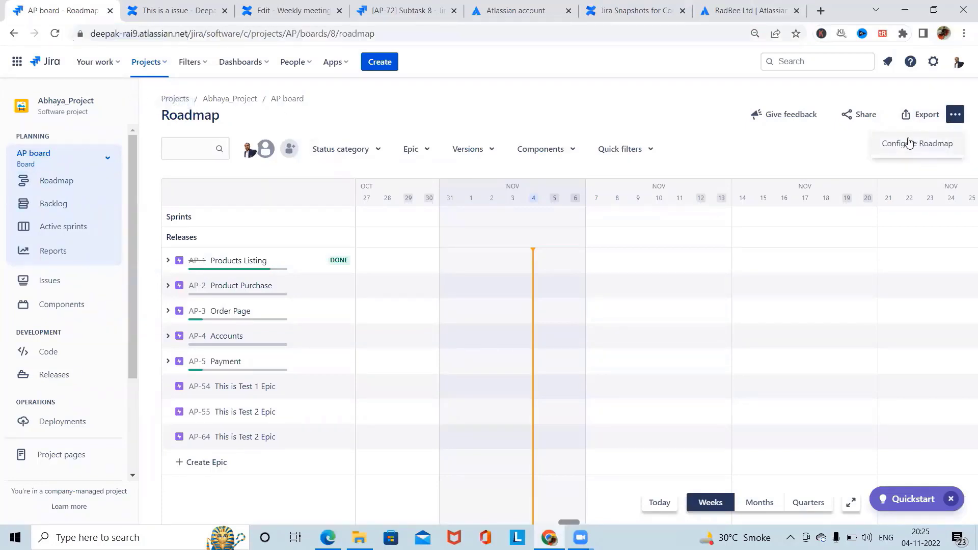
pyautogui.click(92, 232)
pyautogui.click(947, 115)
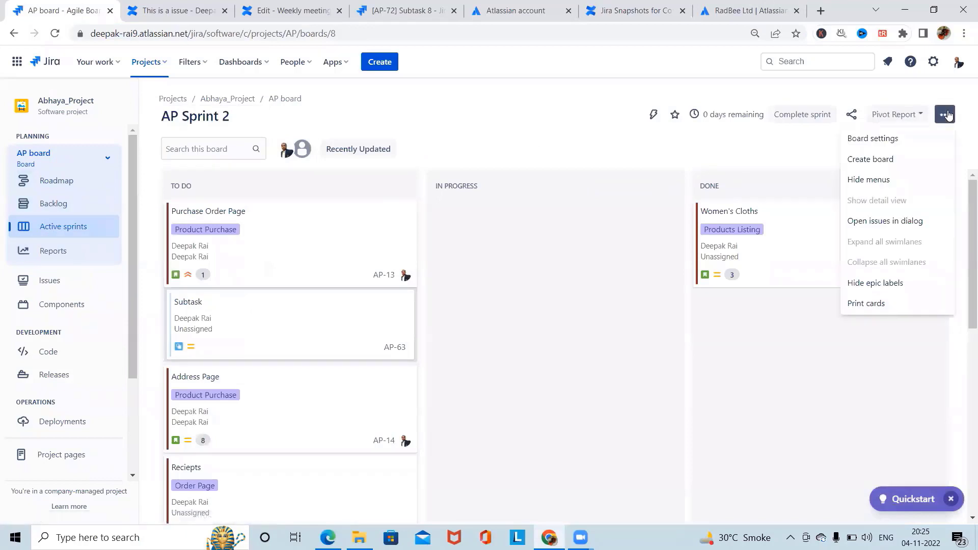
pyautogui.click(886, 139)
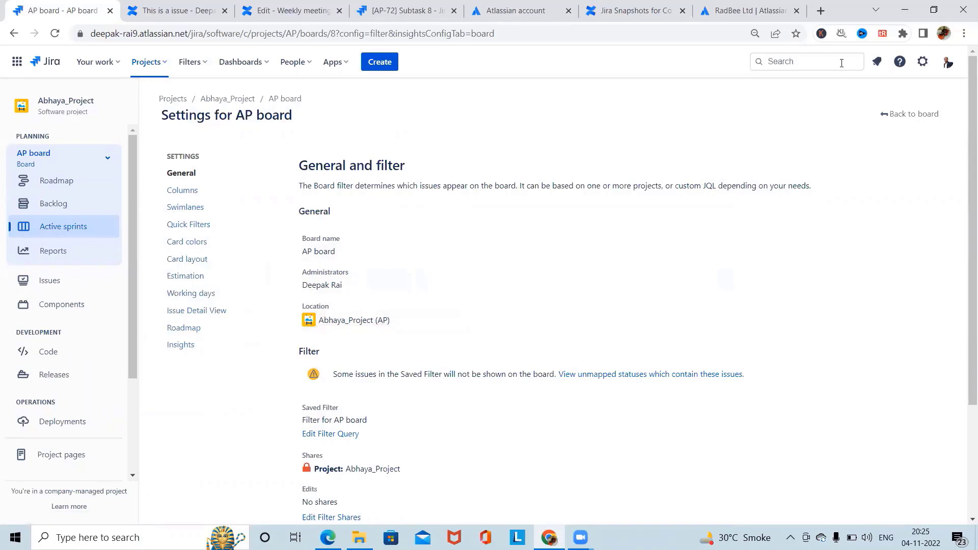
pyautogui.scroll(-3, 383, 336)
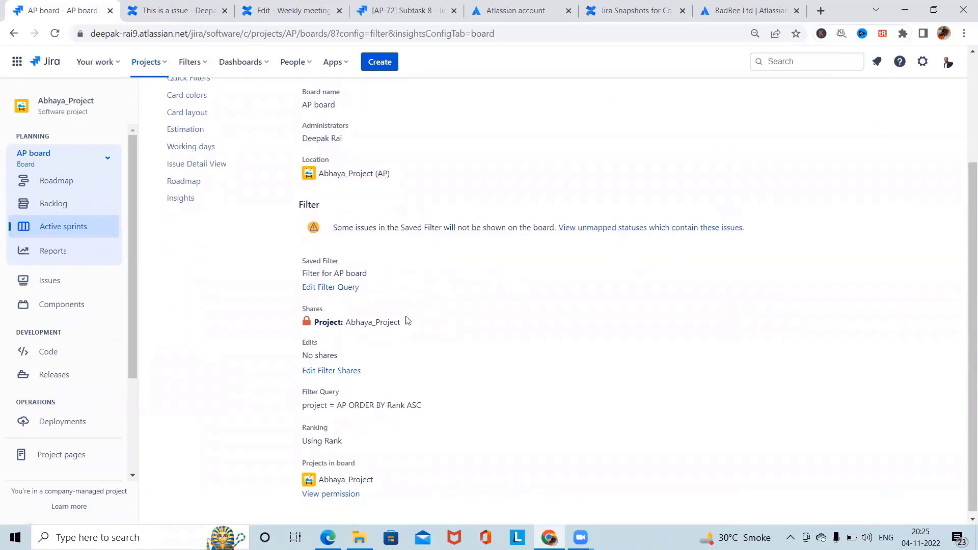
pyautogui.scroll(3, 434, 336)
# Return to the Jira Snapshots macro, run the JQL search "project = AP" and review the issues found.
pyautogui.click(636, 10)
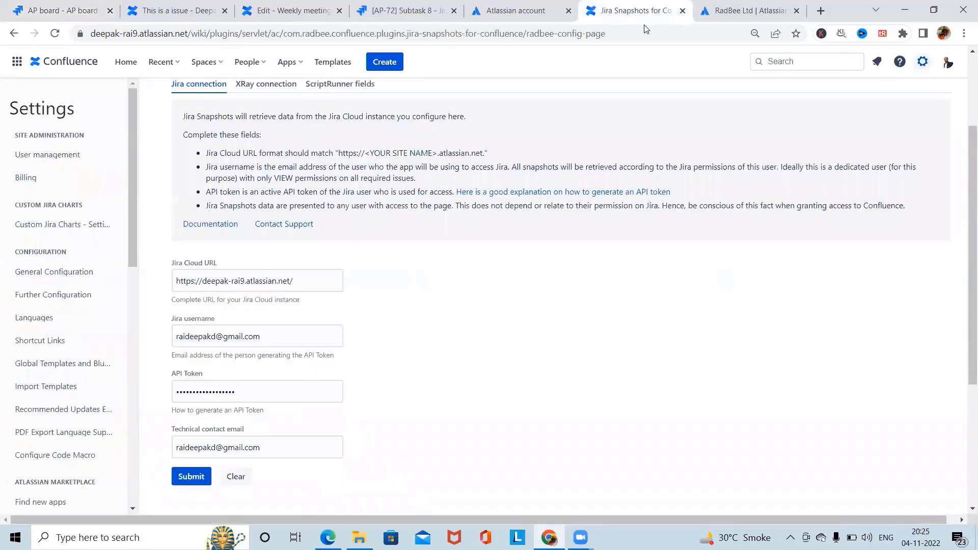
pyautogui.click(405, 10)
pyautogui.click(295, 11)
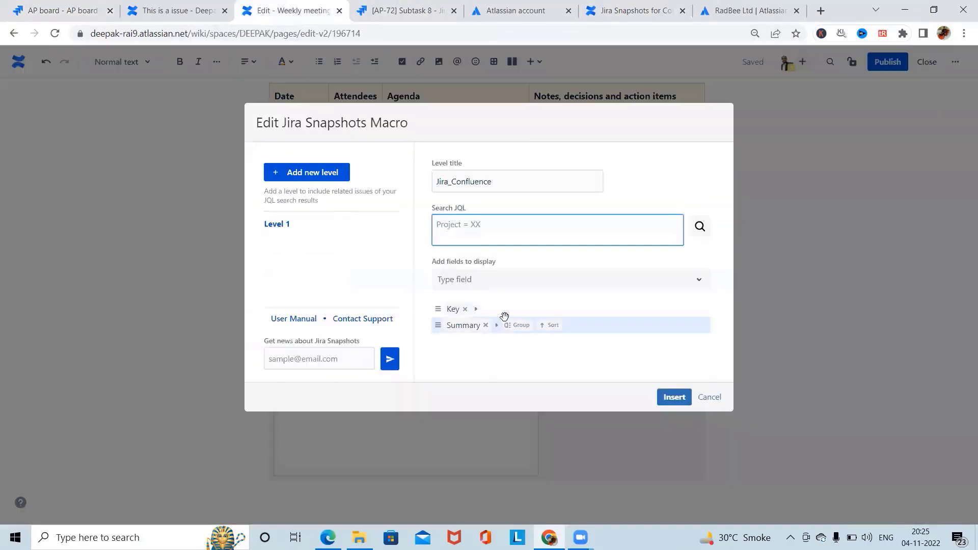
pyautogui.write('pro')
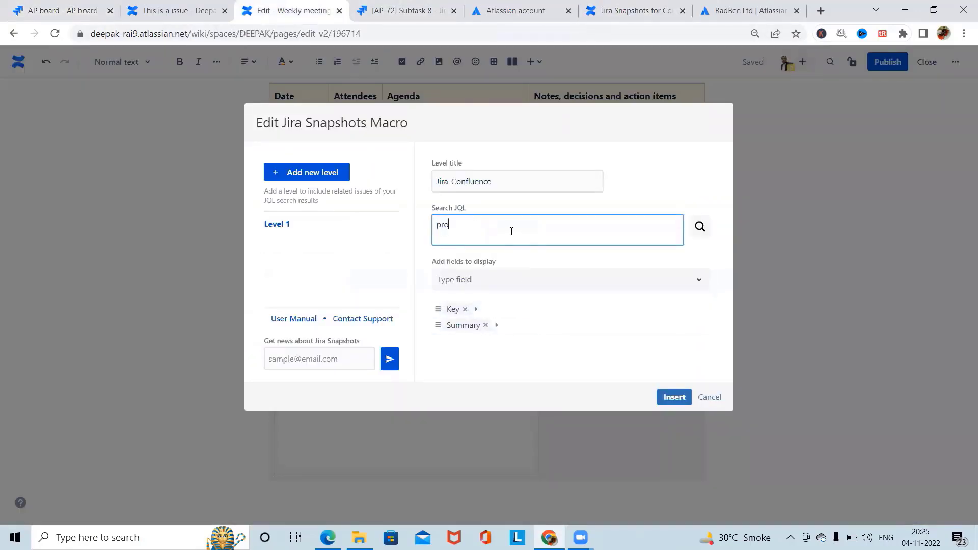
pyautogui.write('ject = AP')
pyautogui.click(700, 232)
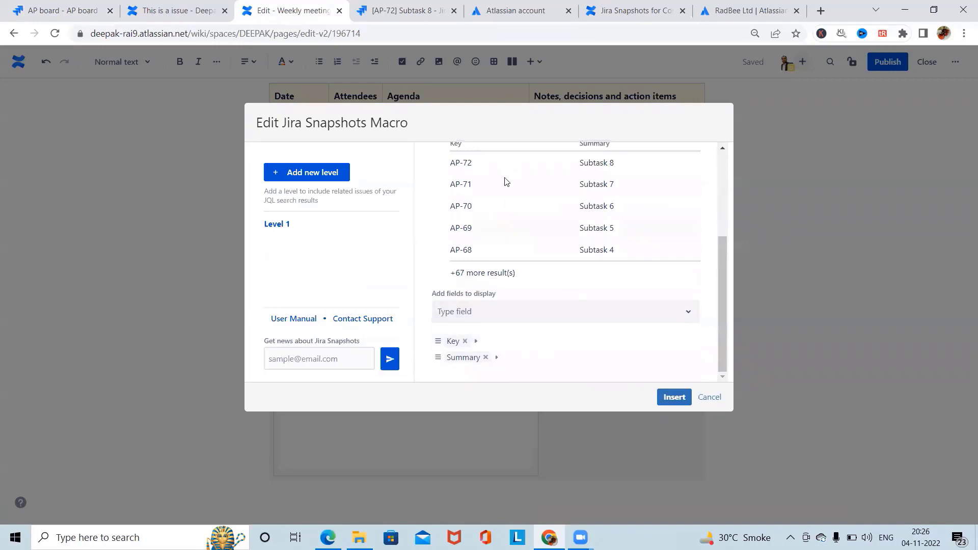
pyautogui.scroll(3, 479, 290)
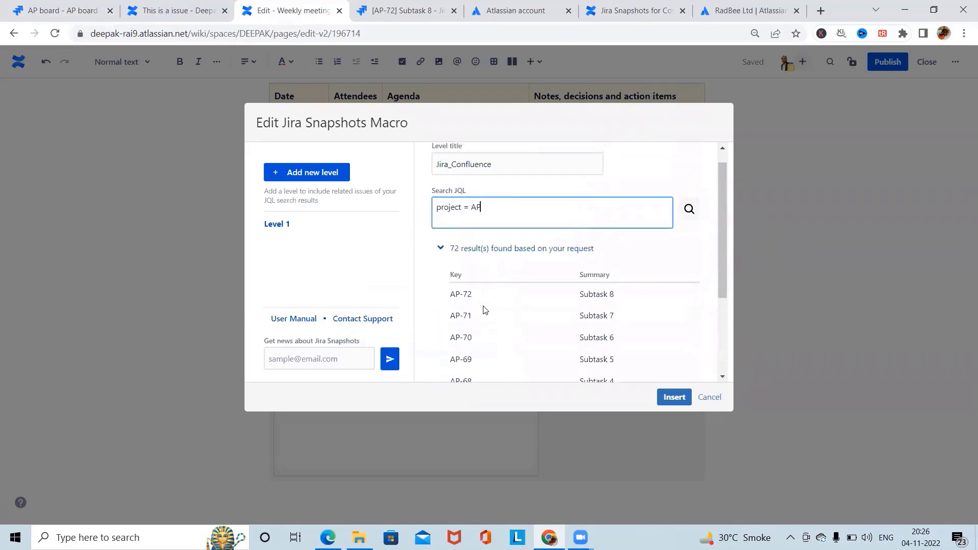
pyautogui.scroll(-2, 483, 306)
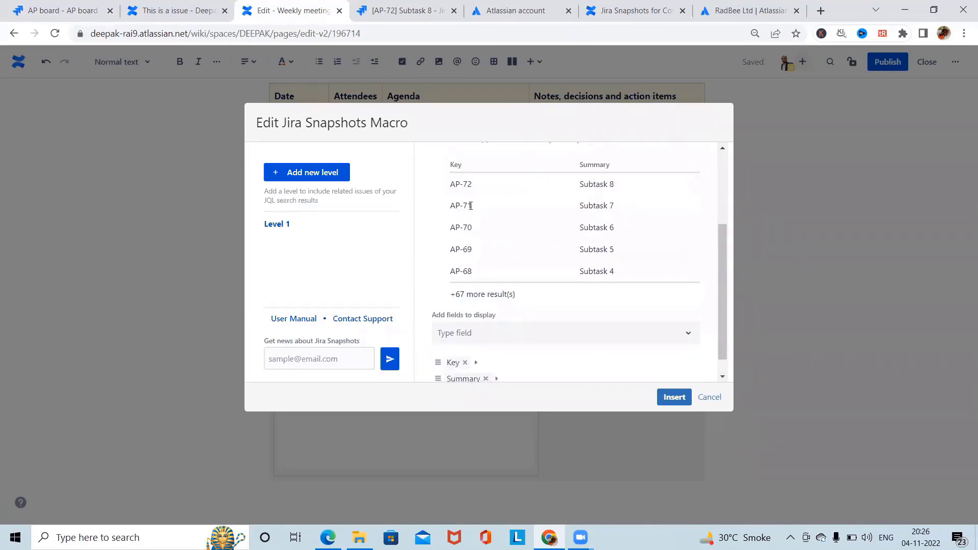
pyautogui.scroll(2, 485, 365)
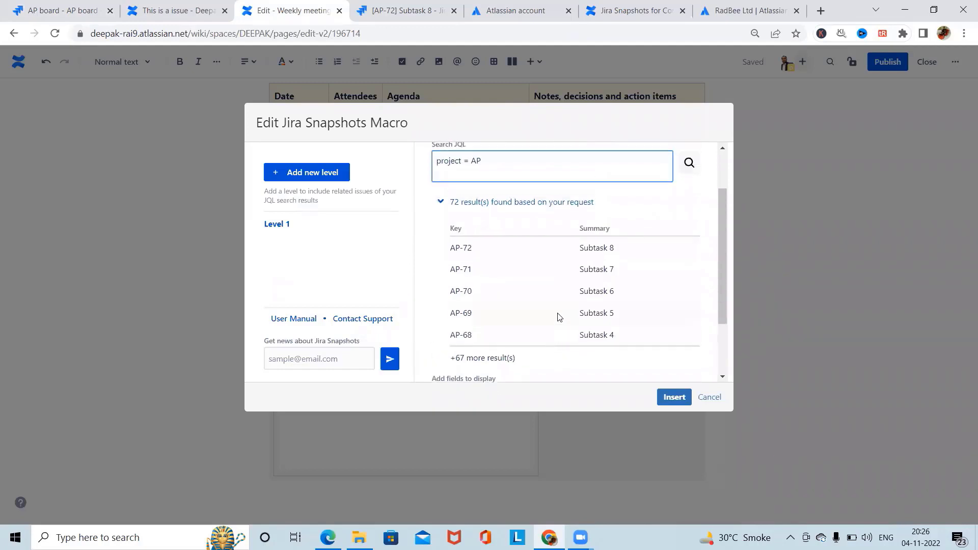
# Open the list of fields to display and browse the available fields.
pyautogui.scroll(-3, 557, 315)
pyautogui.click(550, 311)
pyautogui.scroll(-3, 539, 336)
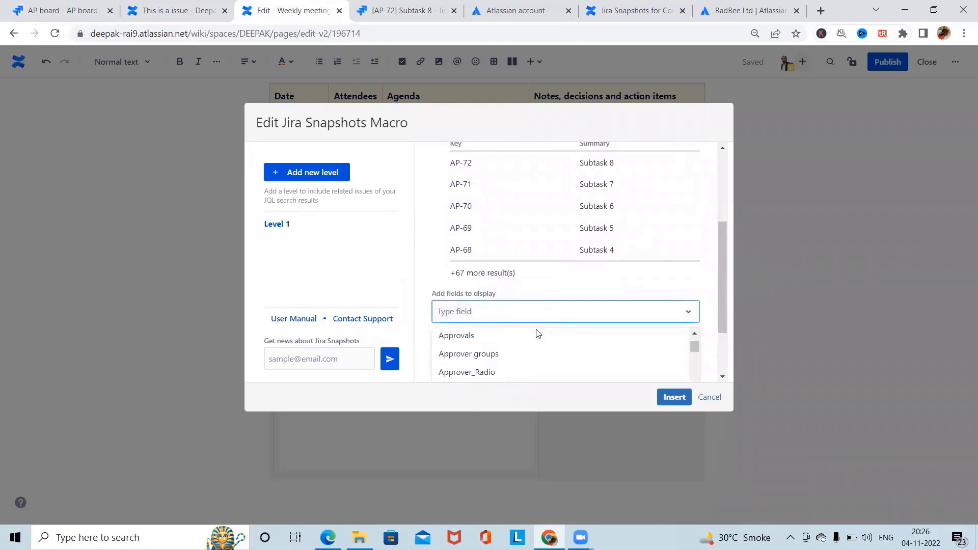
pyautogui.scroll(3, 534, 352)
pyautogui.scroll(-3, 530, 351)
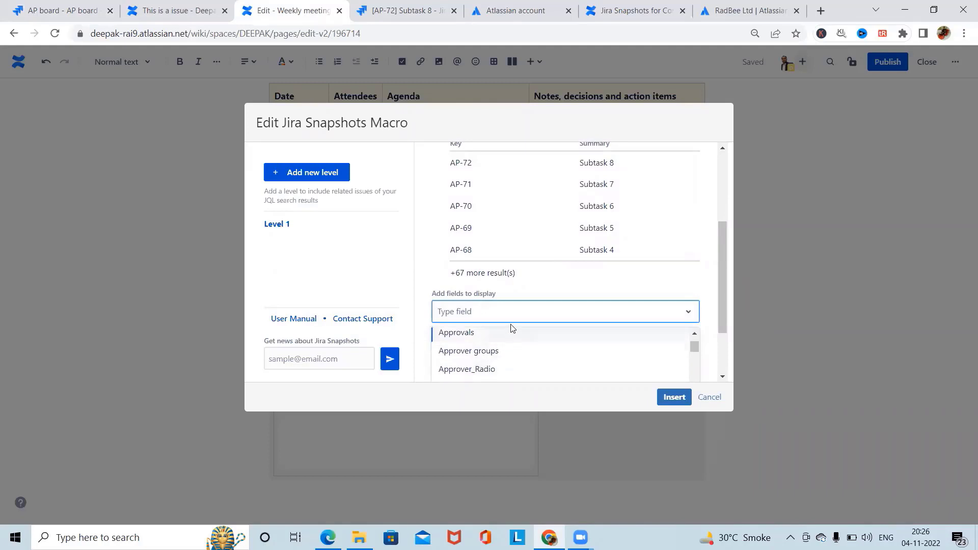
# Try to find the Summary field among the fields that can be added to the display.
pyautogui.write('gh')
pyautogui.press('BackSpace')
pyautogui.press('BackSpace')
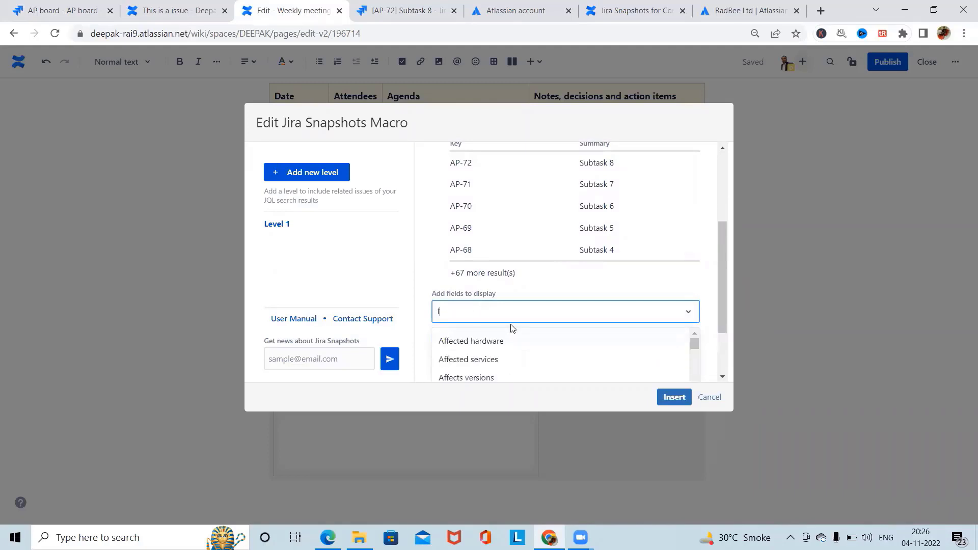
pyautogui.write('summa')
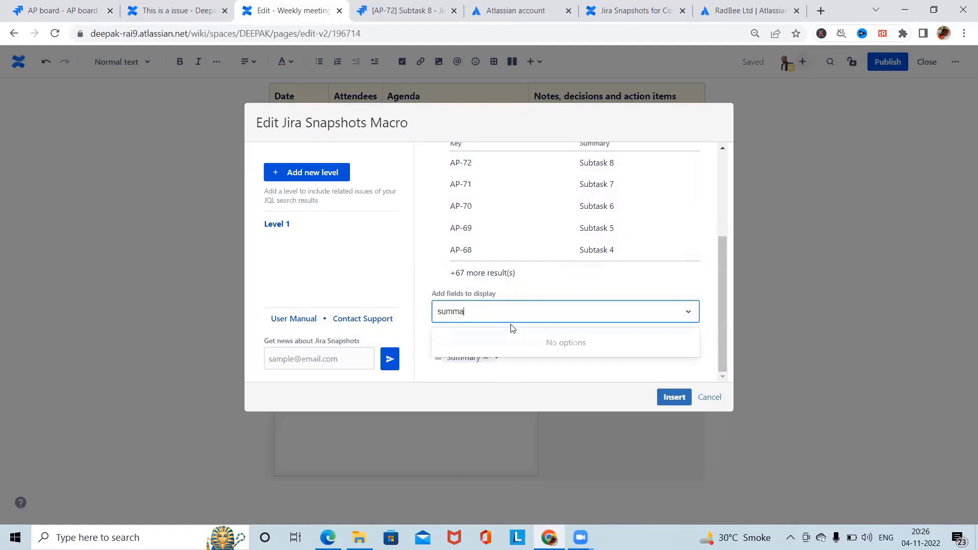
pyautogui.press('BackSpace')
pyautogui.press('BackSpace')
pyautogui.press('BackSpace')
pyautogui.press('BackSpace')
pyautogui.press('BackSpace')
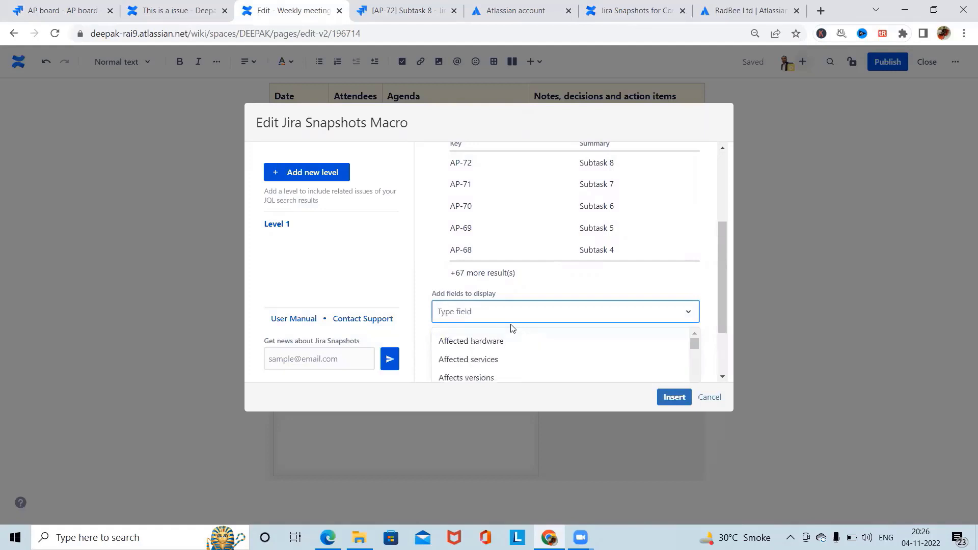
# Add the Description field to the fields displayed by the macro.
pyautogui.write('de')
pyautogui.press('Return')
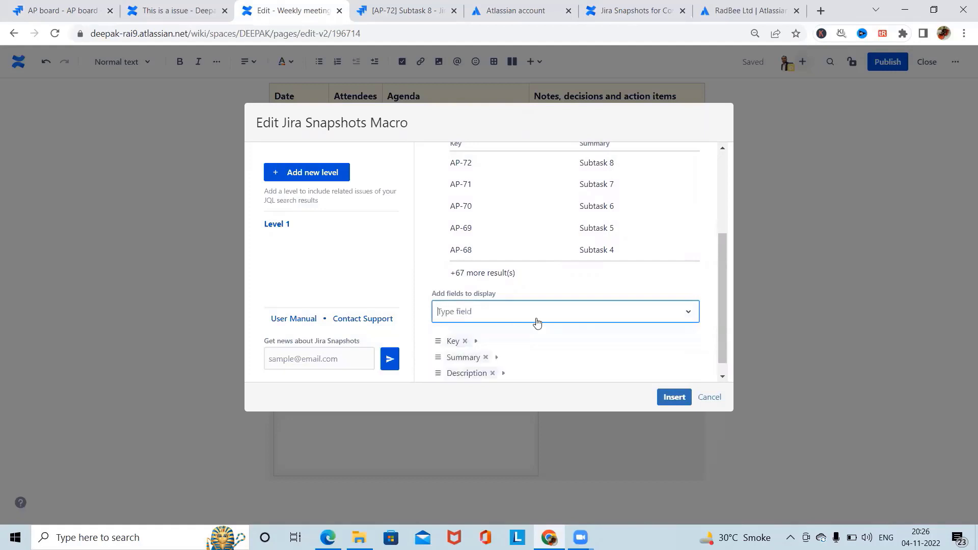
# Add the Assignee, Creator and Priority fields to the fields displayed by the macro.
pyautogui.write('Assig')
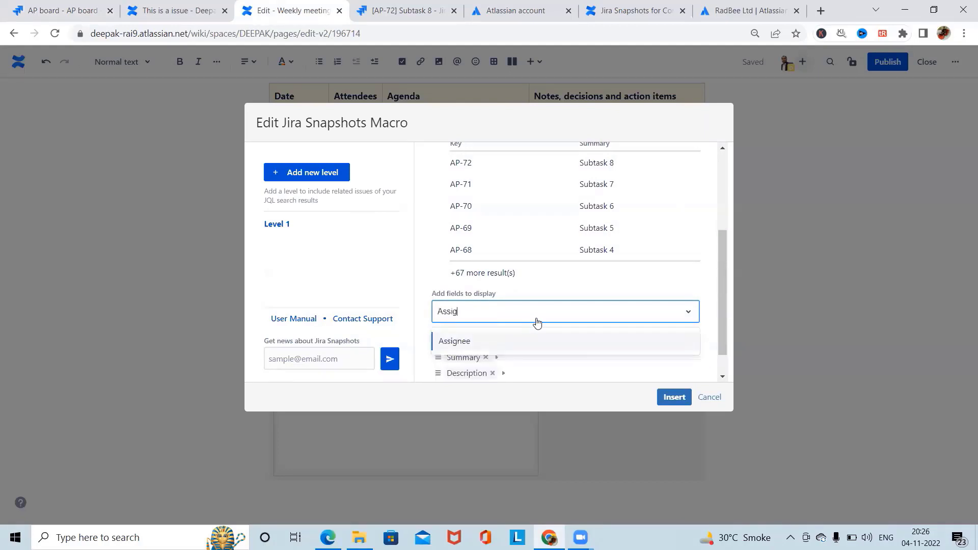
pyautogui.press('Return')
pyautogui.write('Cre')
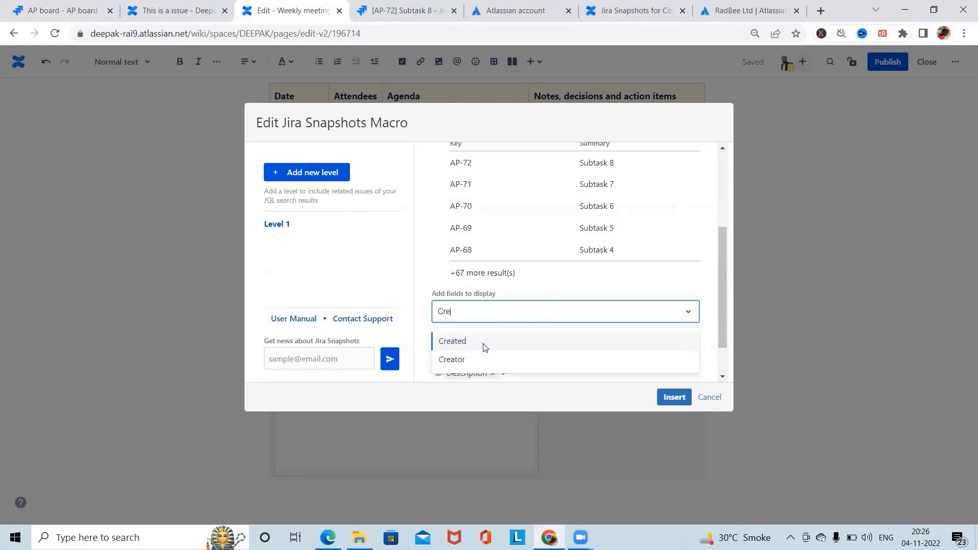
pyautogui.press('Return')
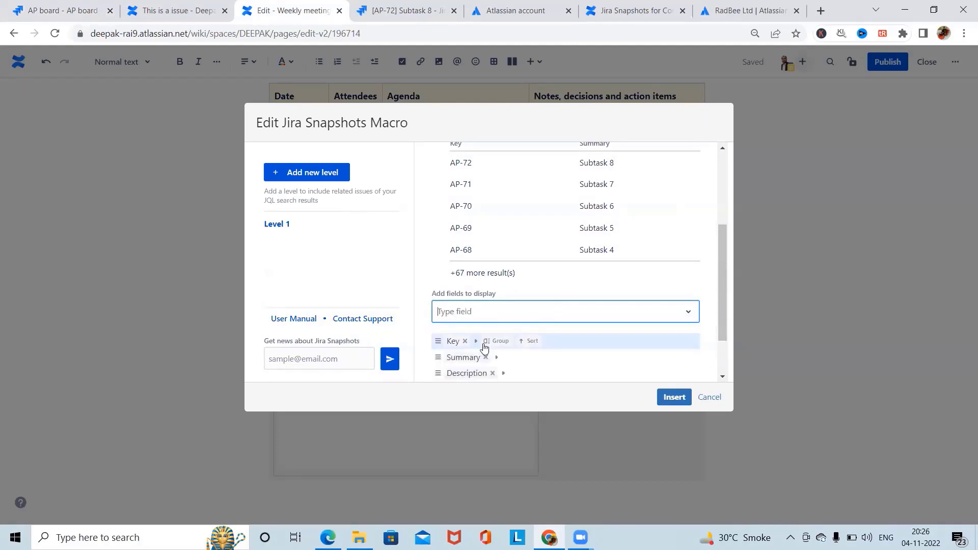
pyautogui.write('Pro')
pyautogui.press('BackSpace')
pyautogui.write('i')
pyautogui.click(485, 349)
pyautogui.scroll(-2, 591, 321)
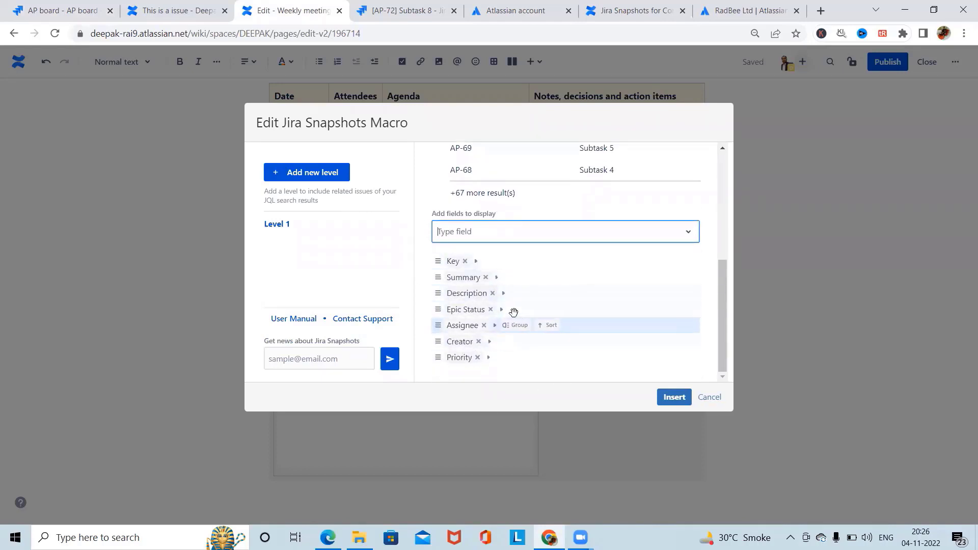
# Insert the configured Jira Snapshots macro, set it to full width and publish the page.
pyautogui.click(669, 404)
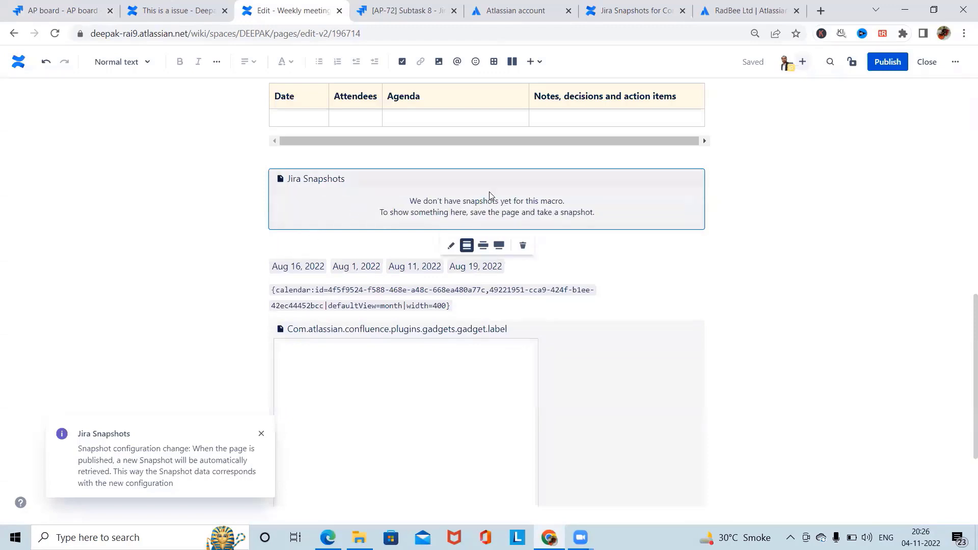
pyautogui.click(500, 247)
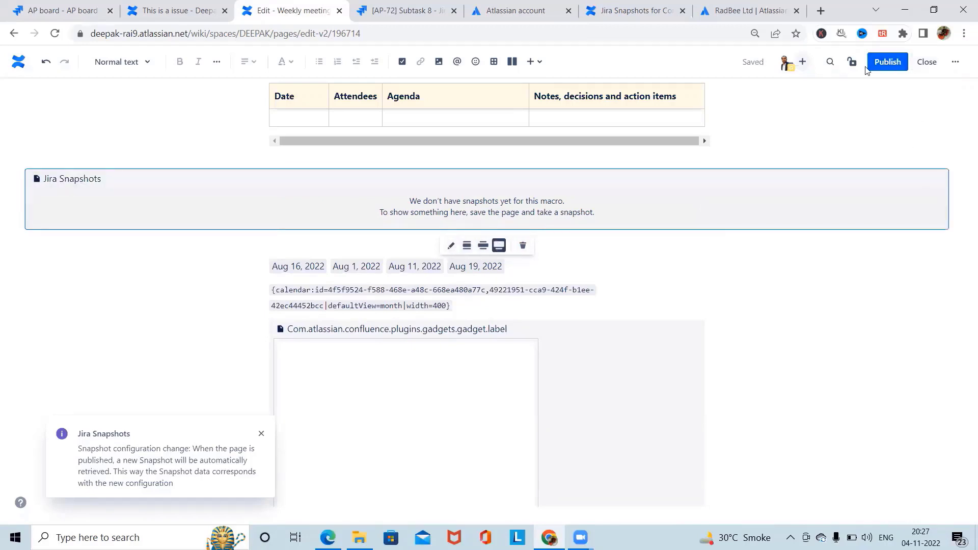
pyautogui.click(890, 65)
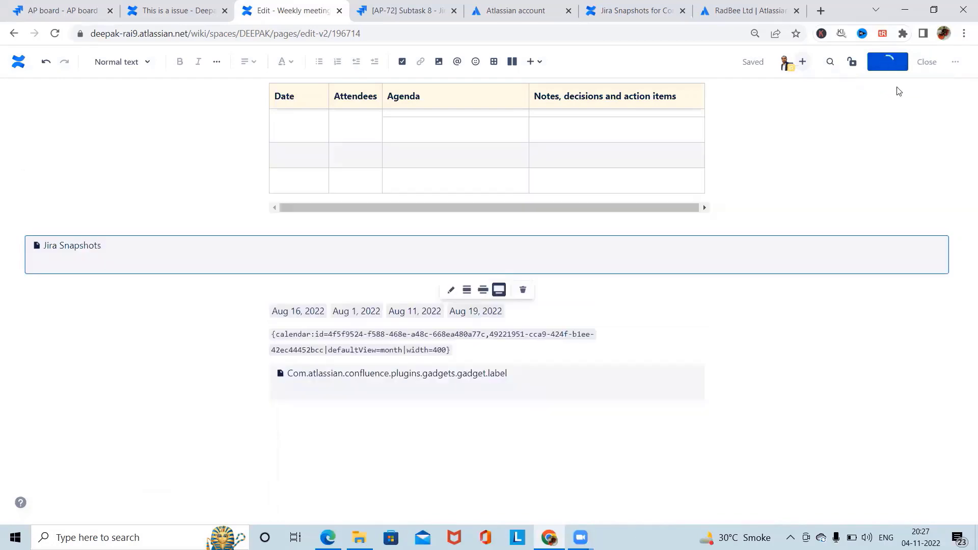
pyautogui.scroll(-6, 554, 299)
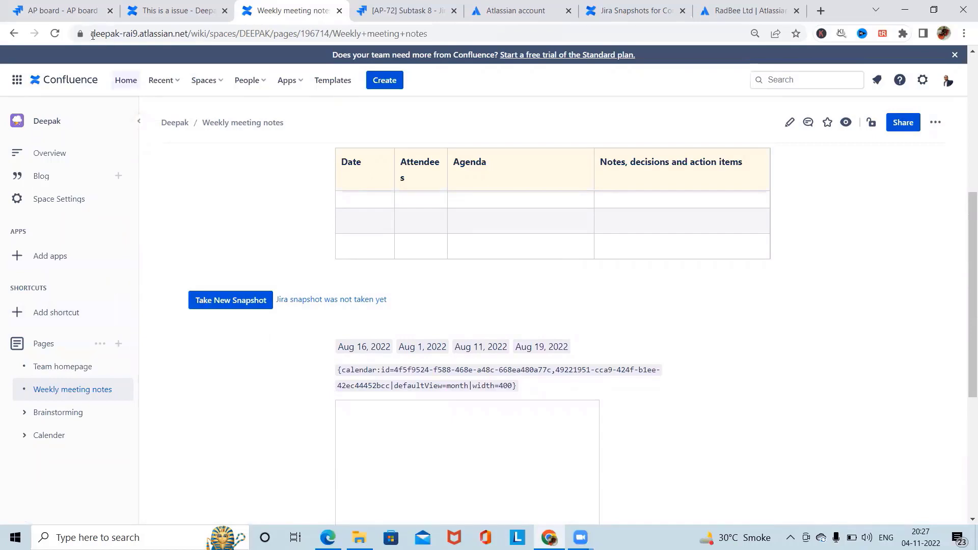
# Look at the existing snapshot report on the "This is a issue" page.
pyautogui.click(86, 11)
pyautogui.click(138, 7)
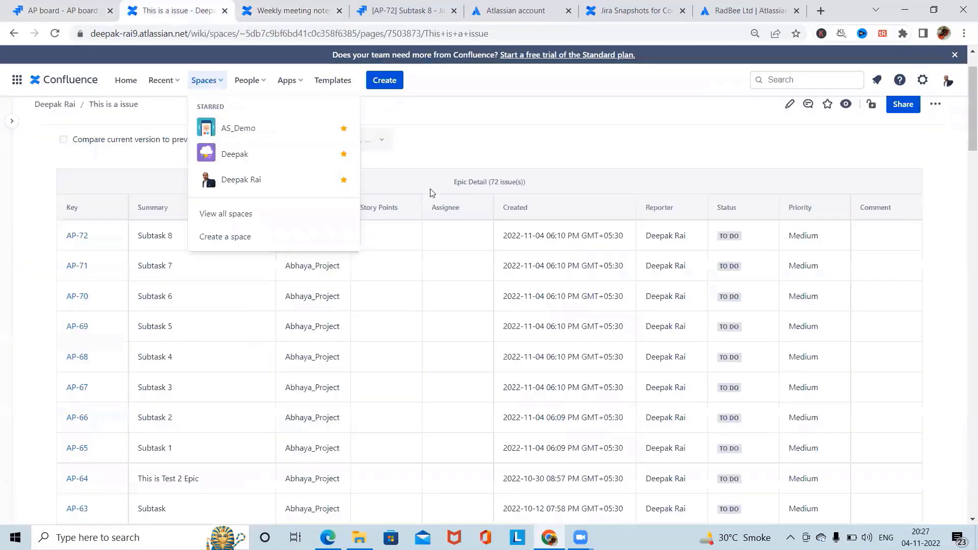
pyautogui.scroll(3, 525, 140)
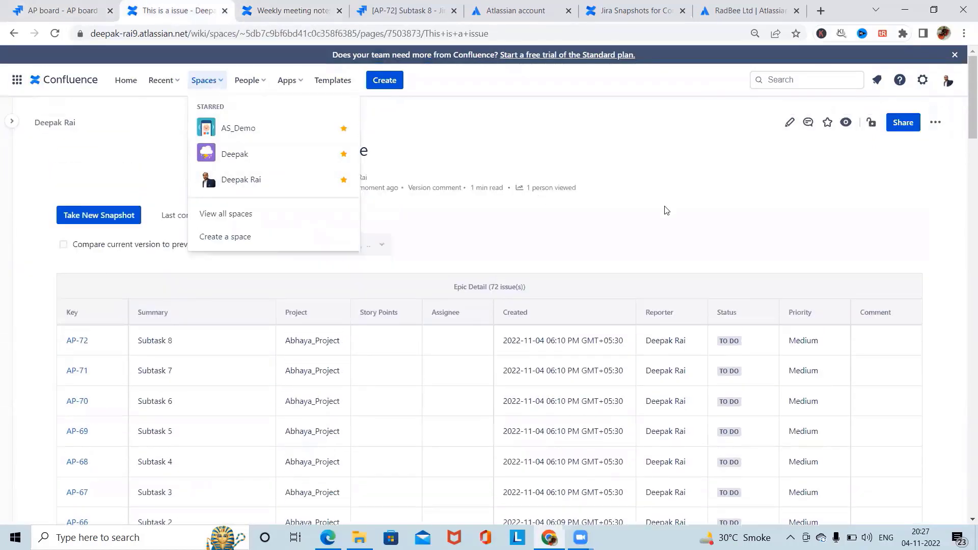
pyautogui.click(6, 209)
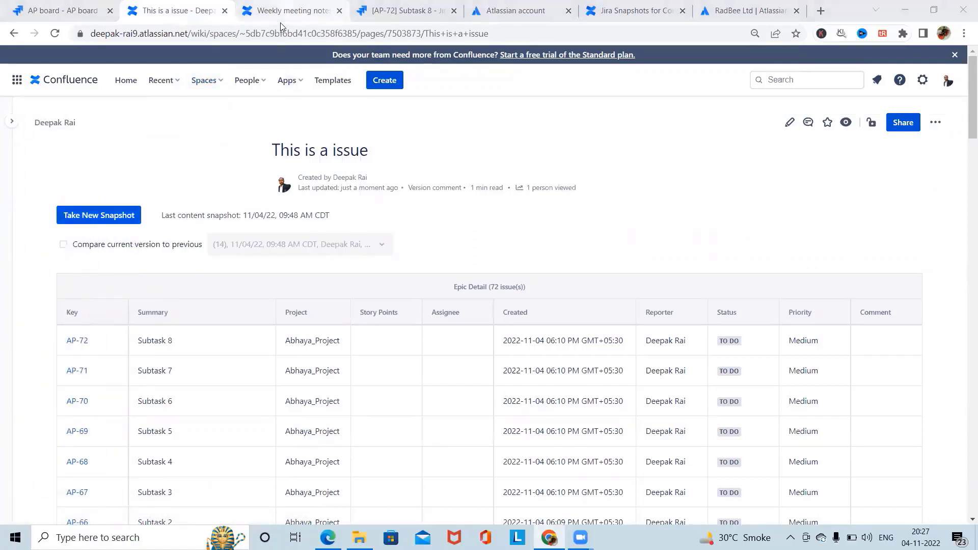
# Return to the Weekly meeting notes page and take a new Jira snapshot.
pyautogui.click(285, 11)
pyautogui.click(238, 309)
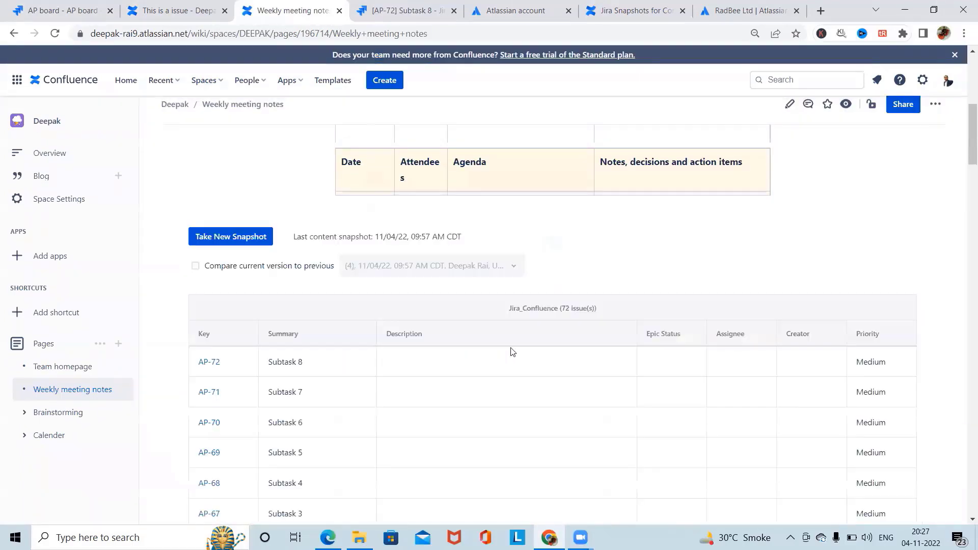
# Review the columns and issue rows of the Jira_Confluence snapshot table on the page.
pyautogui.scroll(-3, 509, 347)
pyautogui.scroll(3, 576, 352)
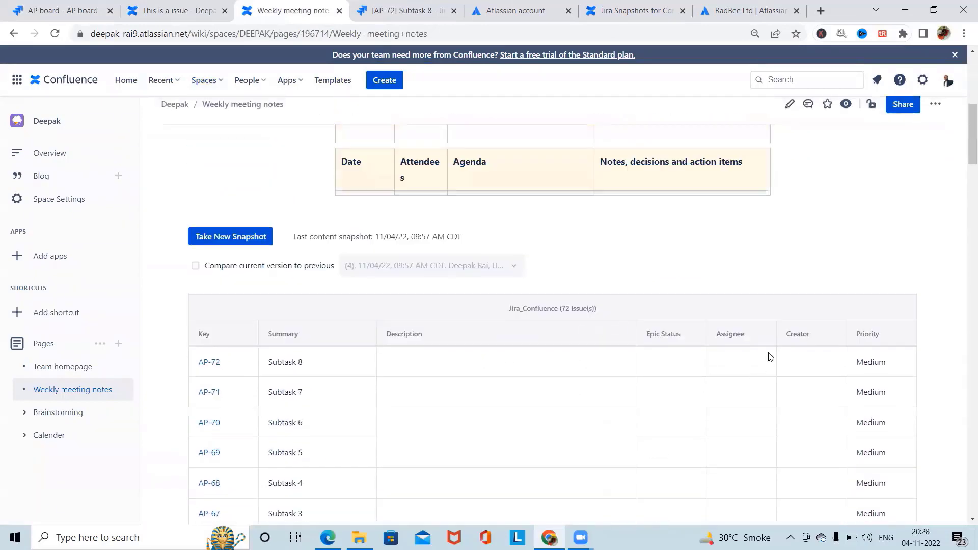
pyautogui.scroll(-20, 488, 390)
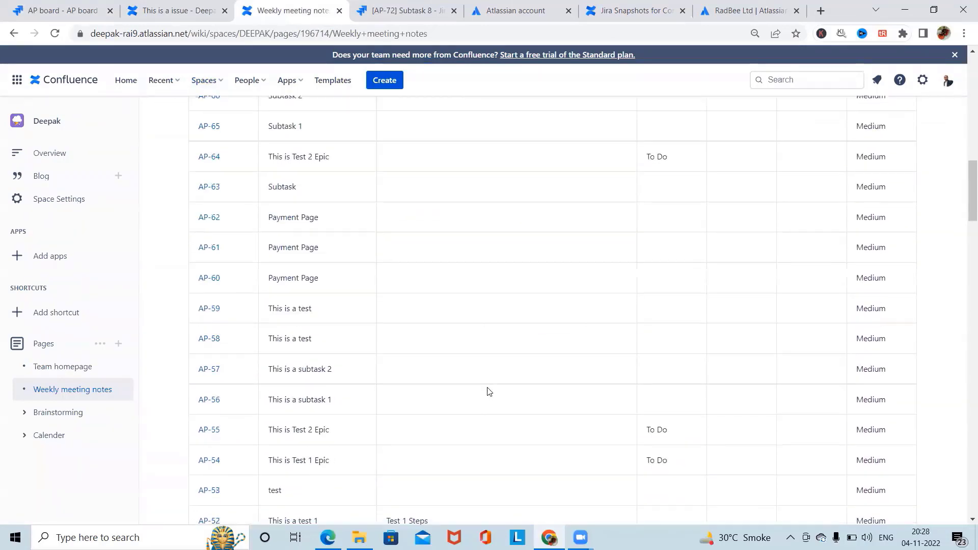
pyautogui.scroll(-10, 488, 394)
pyautogui.scroll(20, 454, 341)
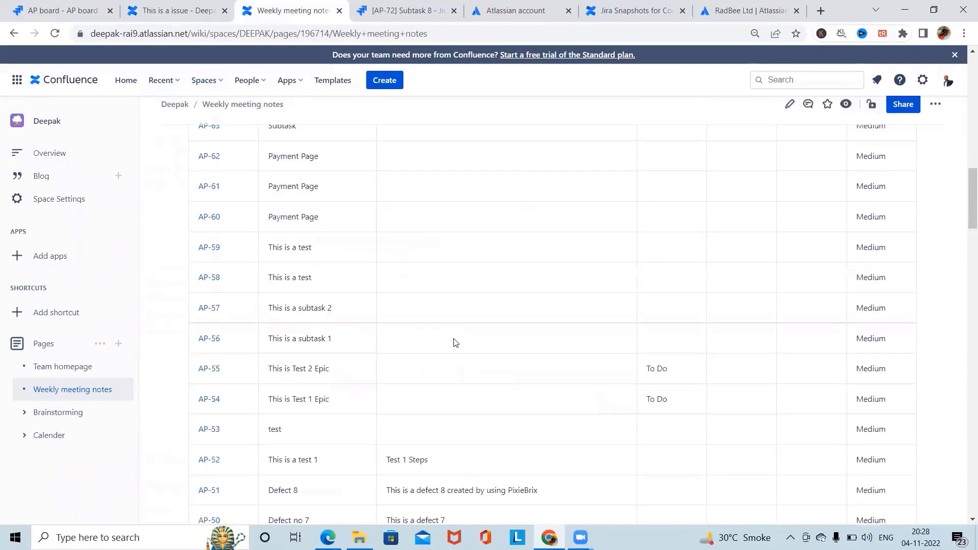
pyautogui.scroll(2, 462, 341)
pyautogui.scroll(-10, 469, 345)
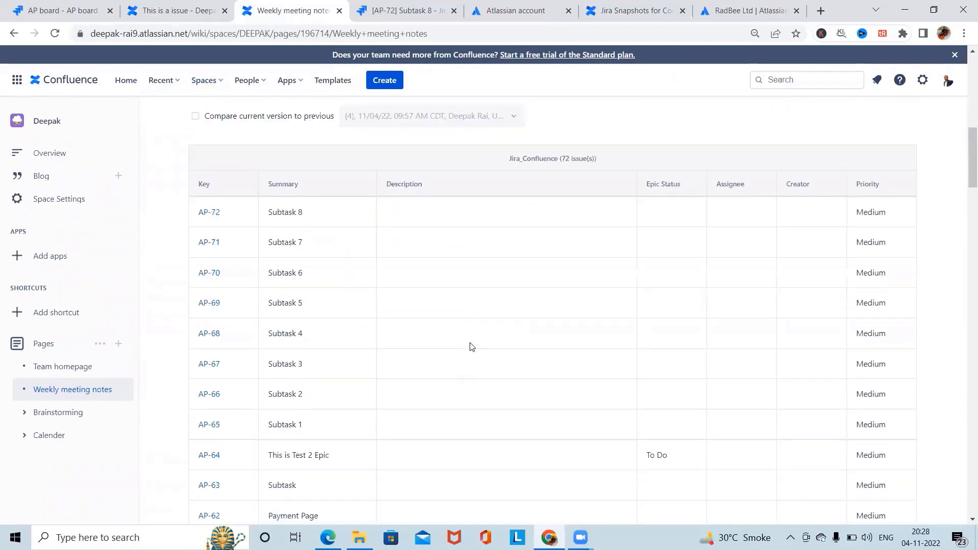
pyautogui.scroll(2, 476, 345)
pyautogui.scroll(5, 505, 263)
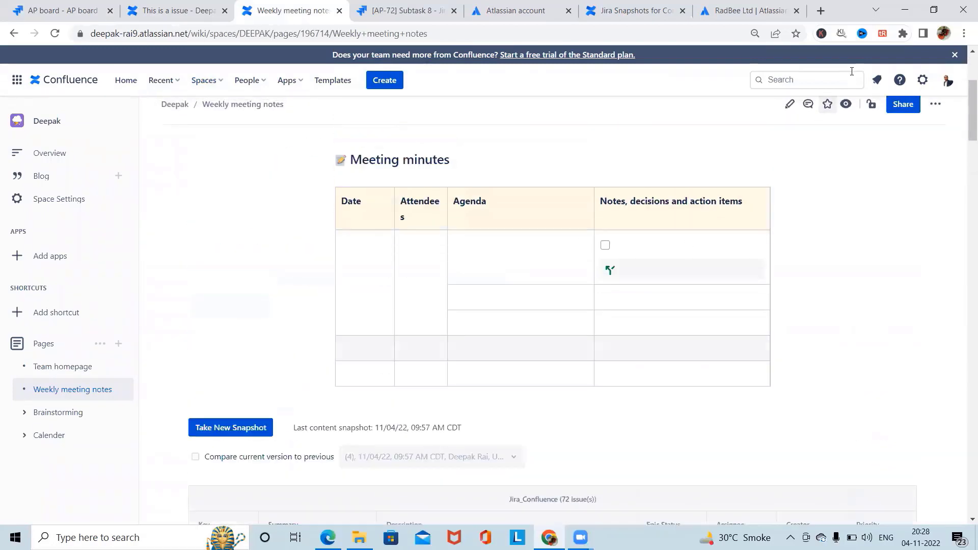
# Edit the Weekly meeting notes page and remove the Description field from its Jira Snapshots macro.
pyautogui.click(789, 104)
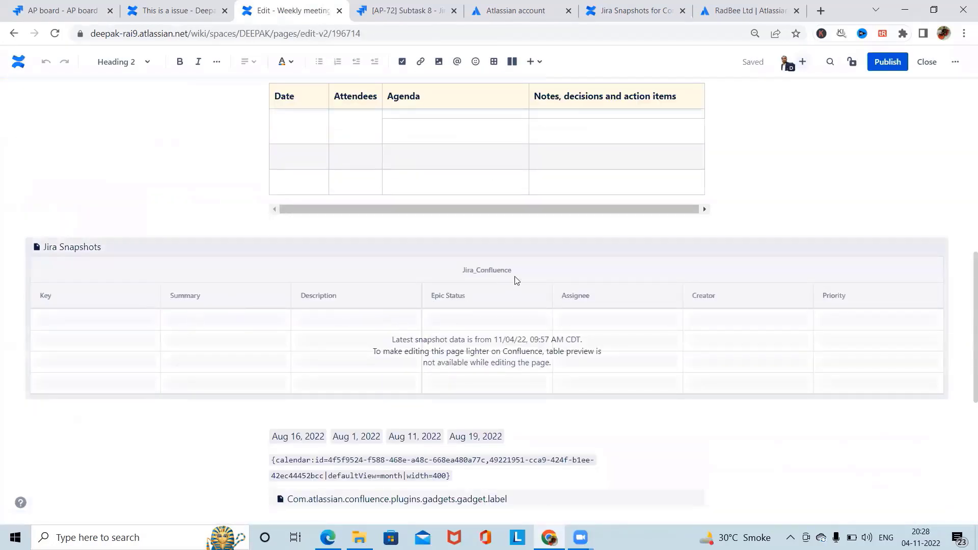
pyautogui.click(449, 255)
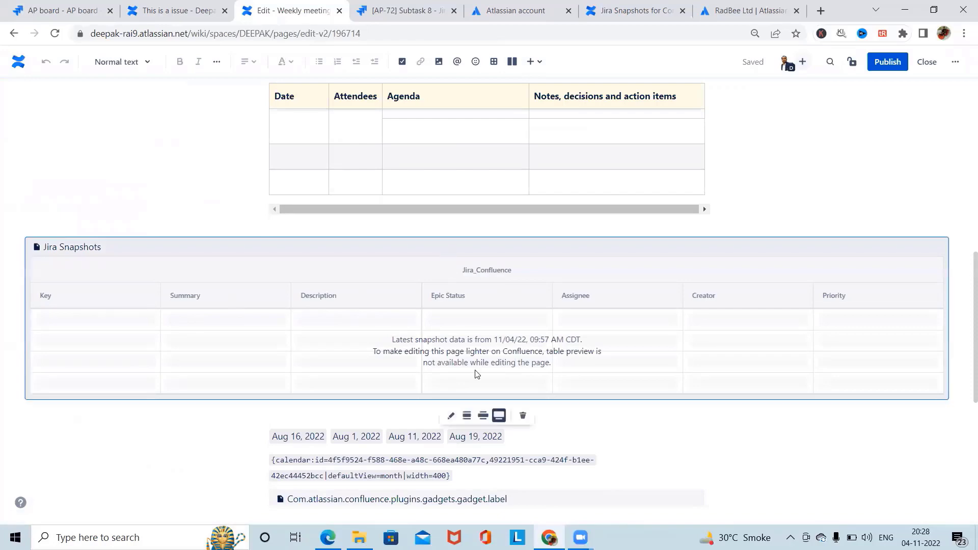
pyautogui.click(451, 416)
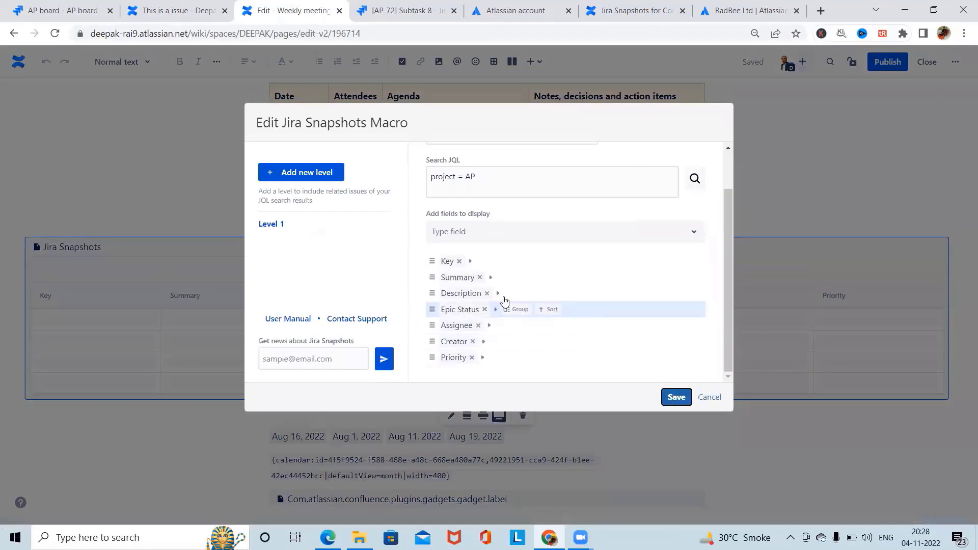
pyautogui.click(487, 293)
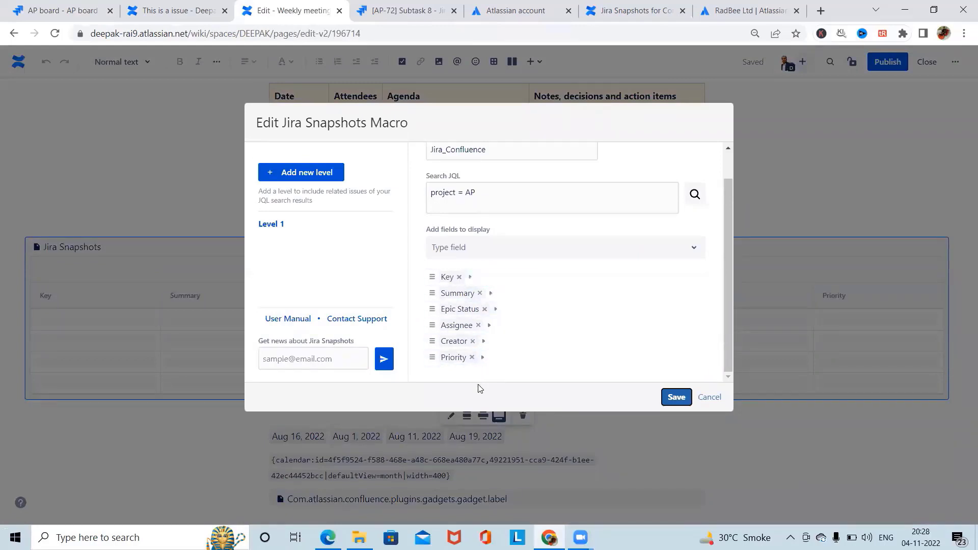
# Add the Status field to the macro's displayed fields, save the macro and publish the page.
pyautogui.click(476, 253)
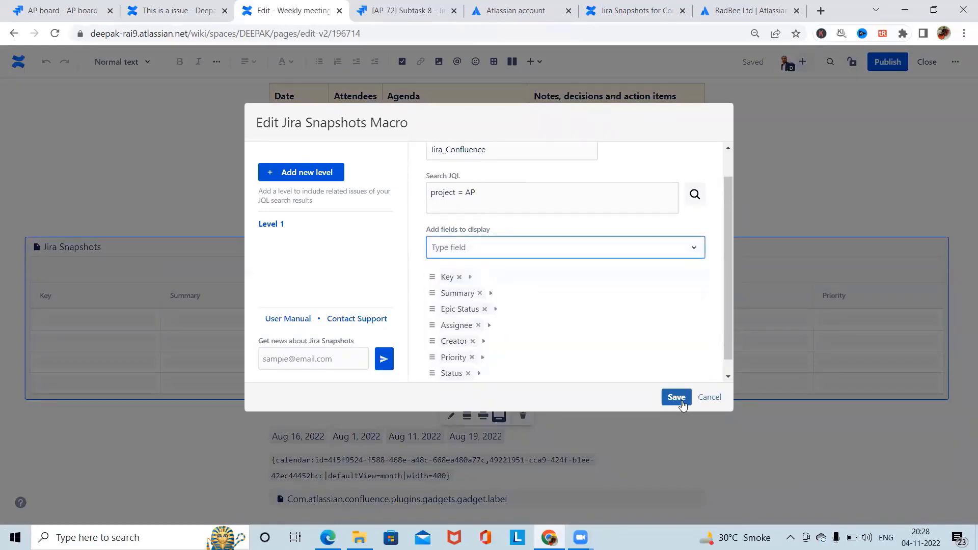
pyautogui.click(677, 397)
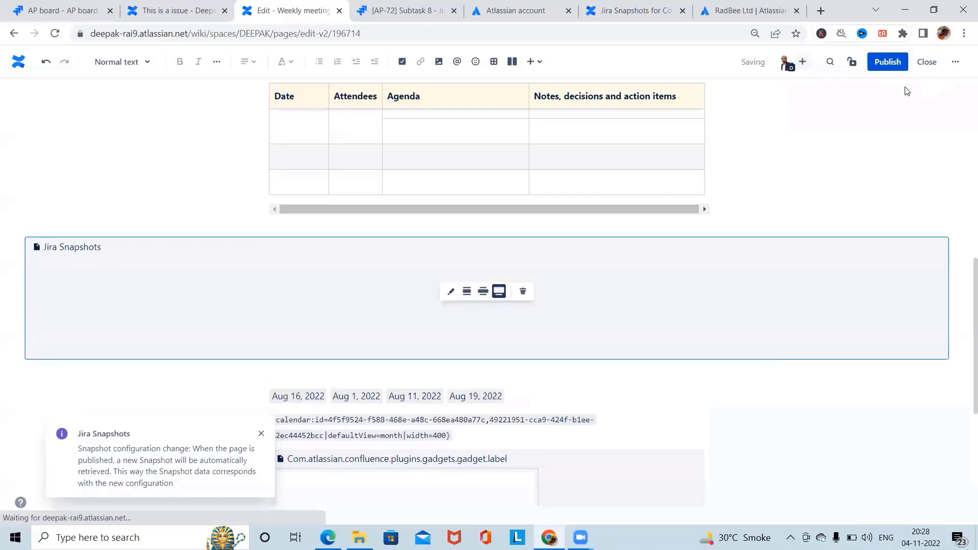
pyautogui.click(889, 62)
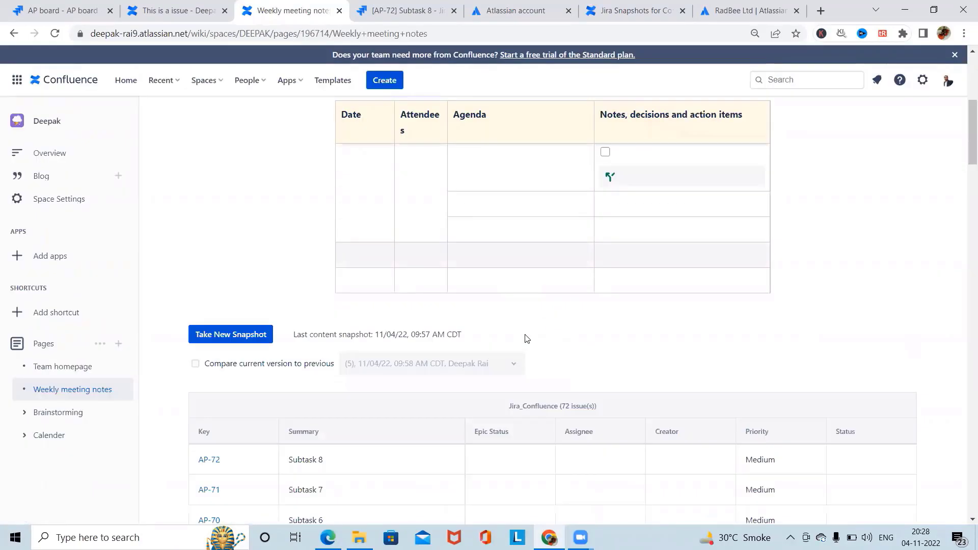
# Check the Status column of the published issue table and take a new snapshot to refresh it.
pyautogui.scroll(-3, 439, 480)
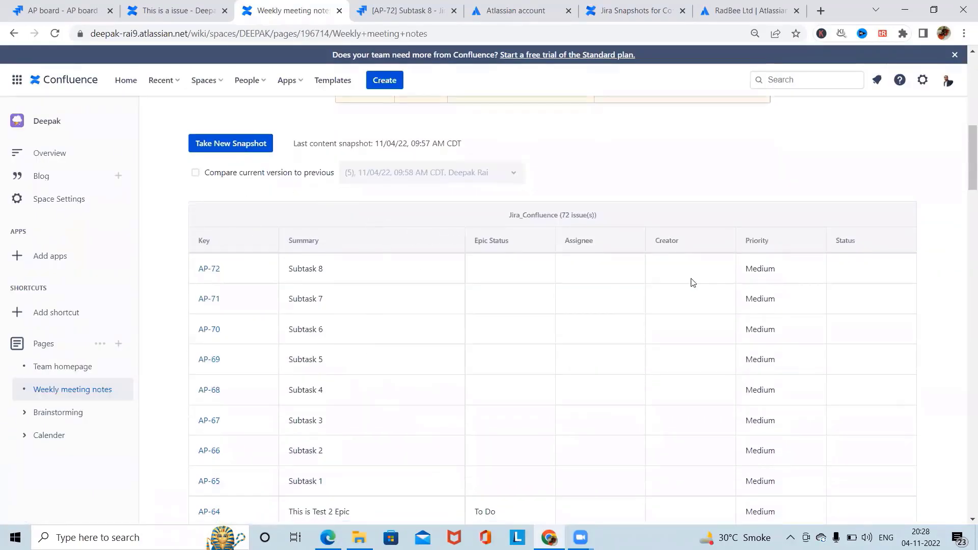
pyautogui.scroll(-14, 847, 334)
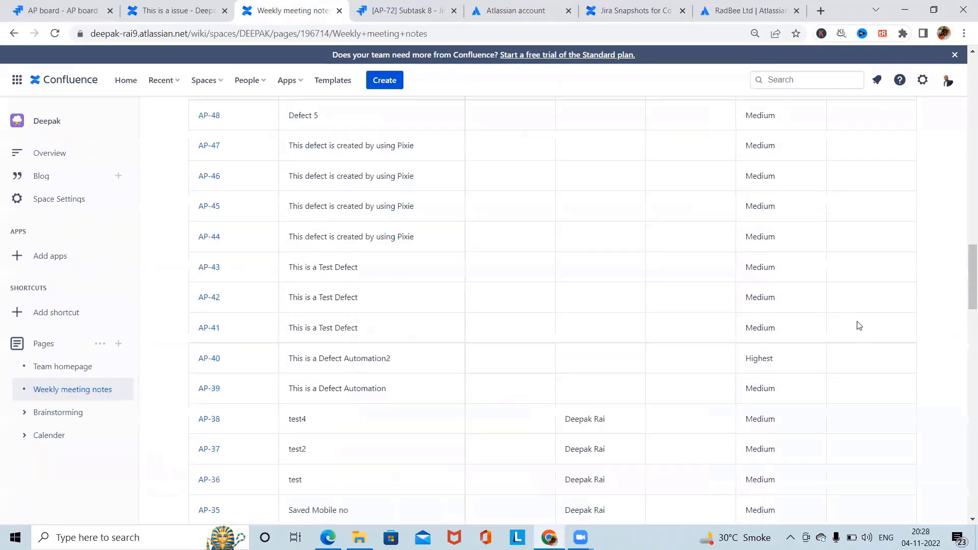
pyautogui.scroll(-20, 860, 329)
pyautogui.scroll(8, 861, 334)
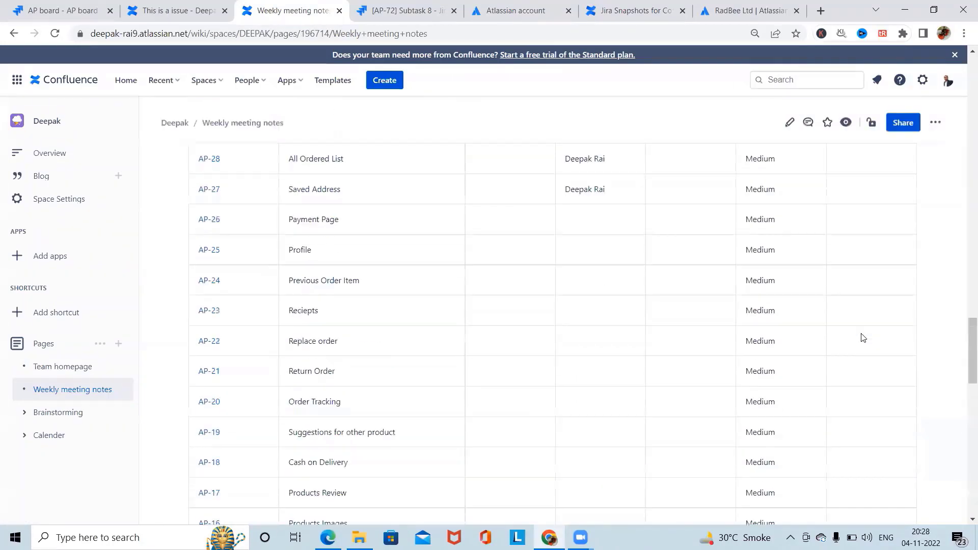
pyautogui.scroll(20, 863, 338)
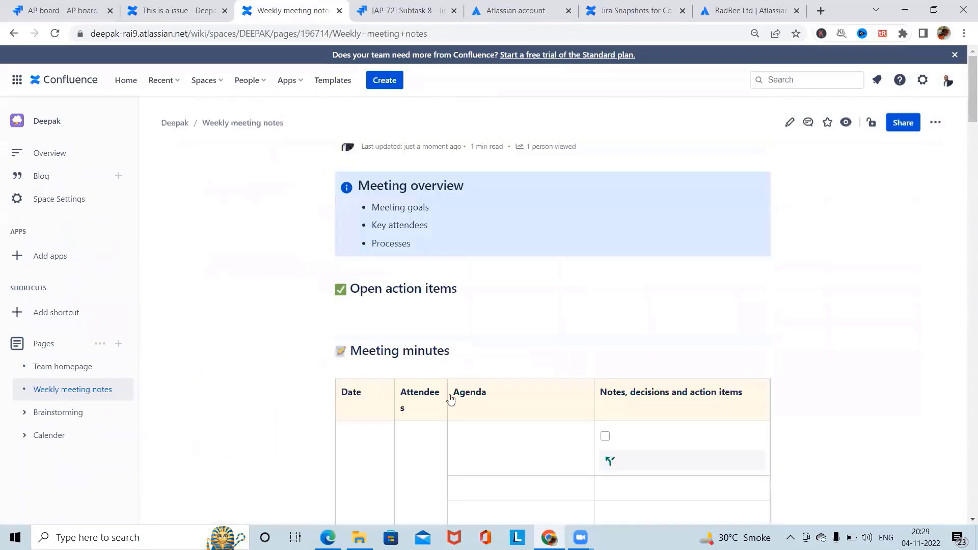
pyautogui.scroll(-5, 451, 400)
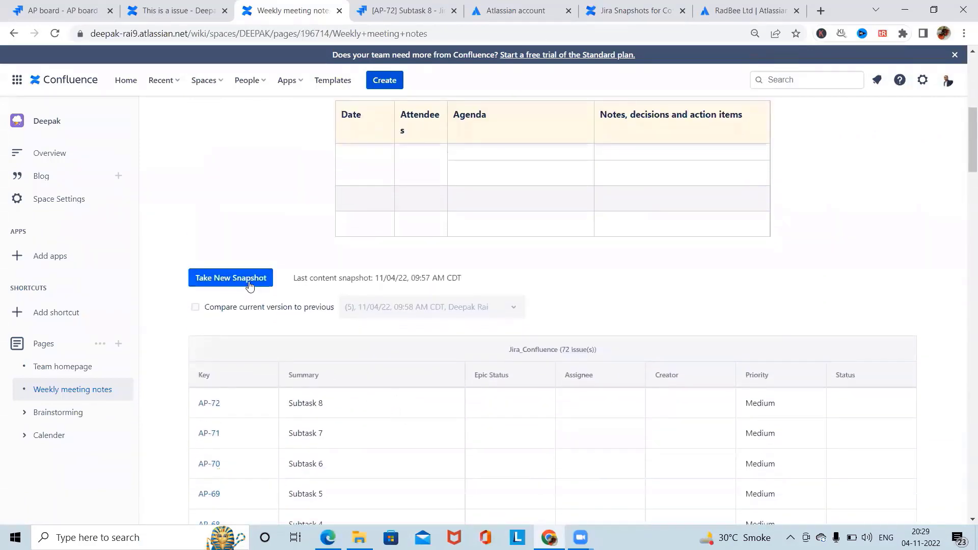
pyautogui.click(249, 284)
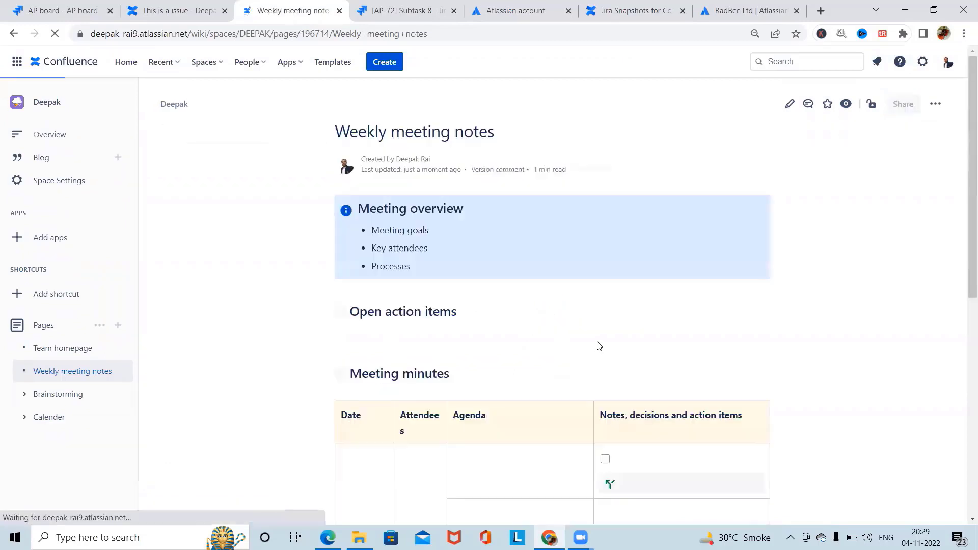
# Examine the Status values and snapshot details of the refreshed Jira_Confluence table.
pyautogui.scroll(-3, 599, 345)
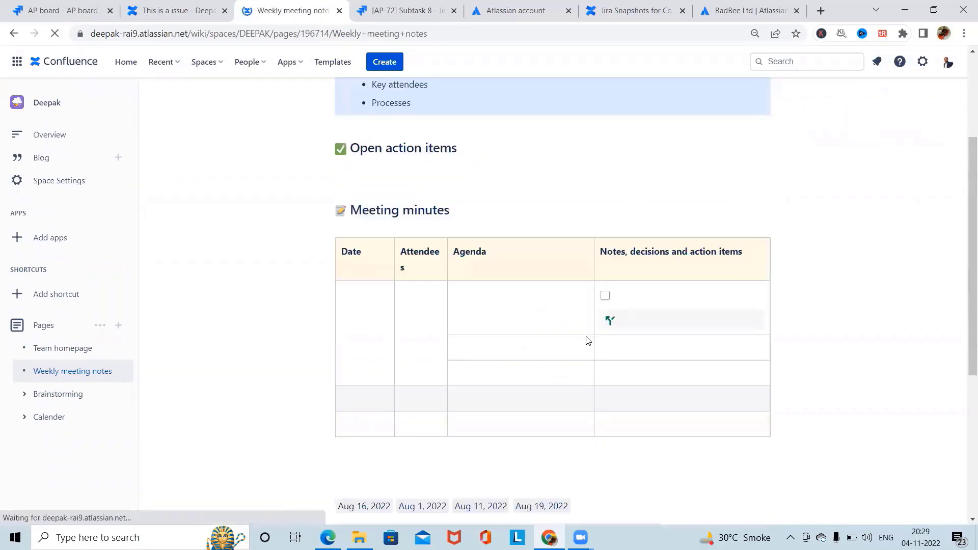
pyautogui.scroll(-6, 592, 334)
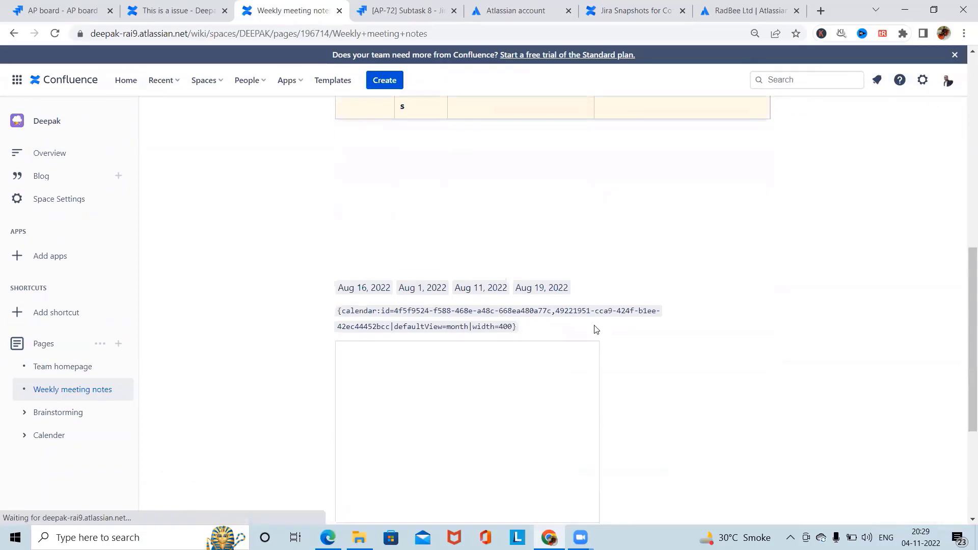
pyautogui.scroll(-6, 847, 254)
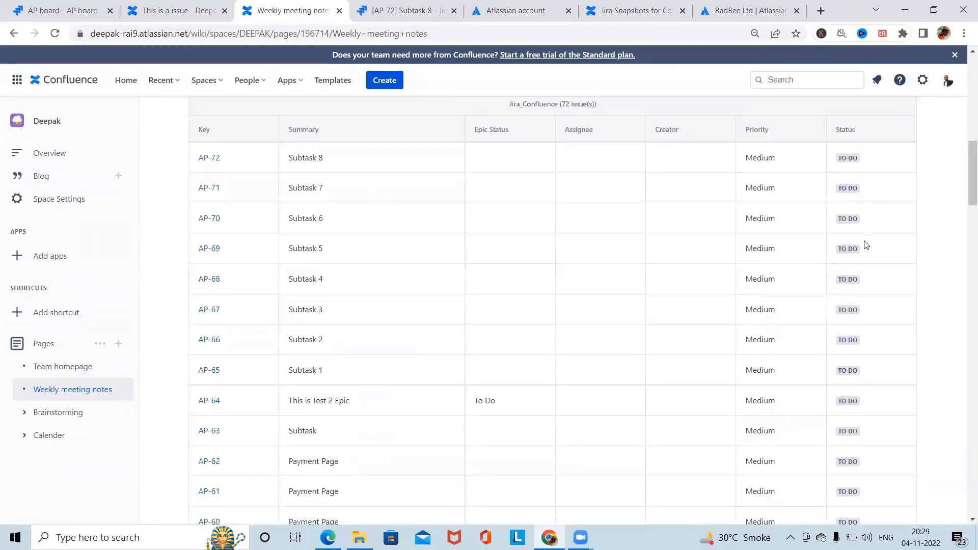
pyautogui.scroll(6, 853, 299)
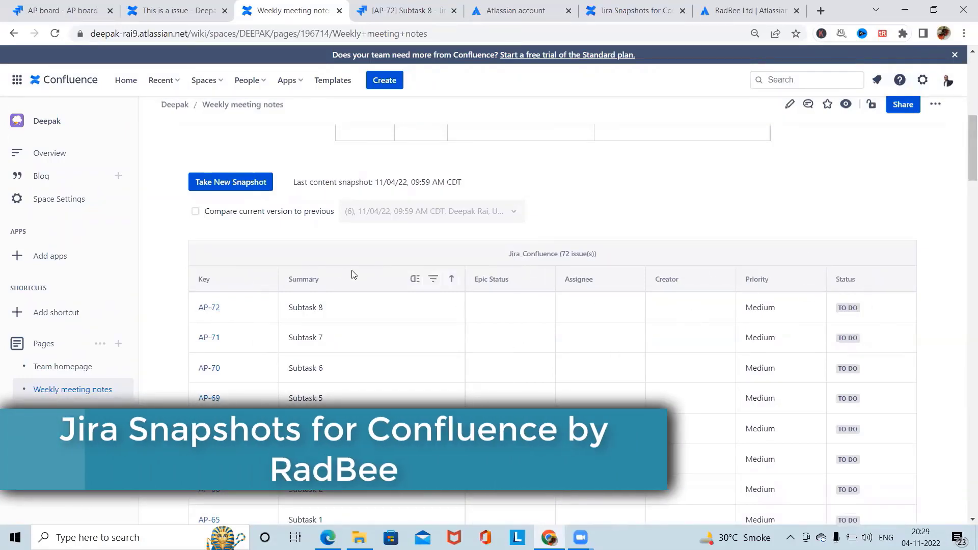
# Switch to Jira, search for issue AP-72 and open it.
pyautogui.click(78, 16)
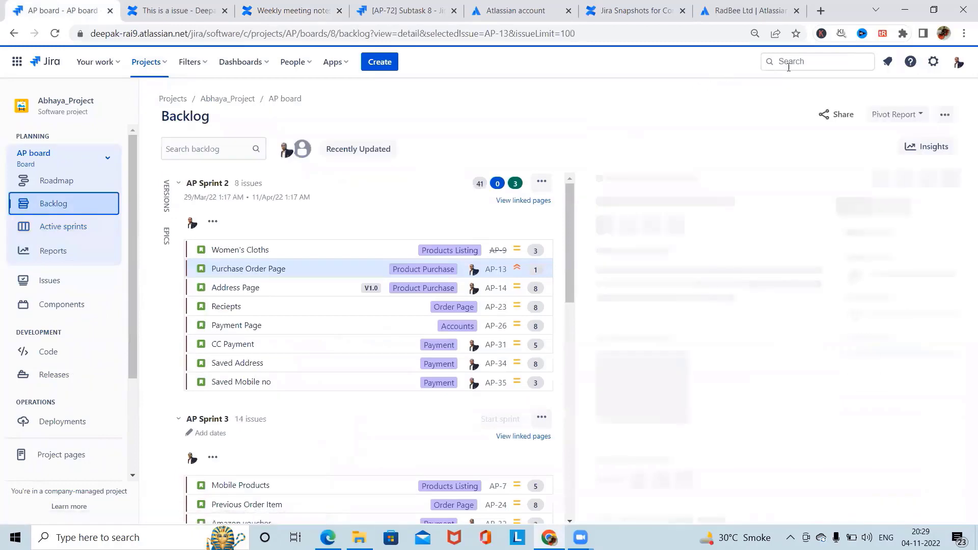
pyautogui.click(792, 61)
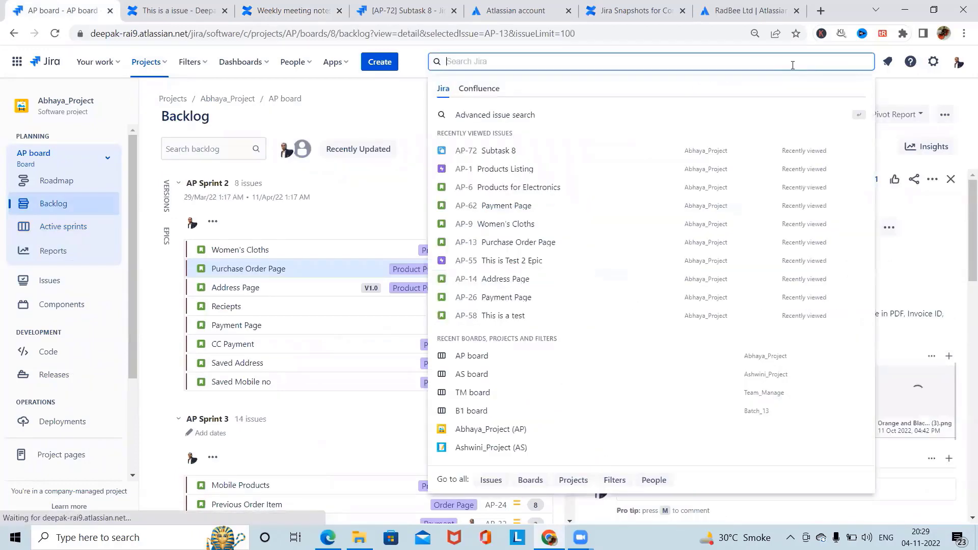
pyautogui.write('AP')
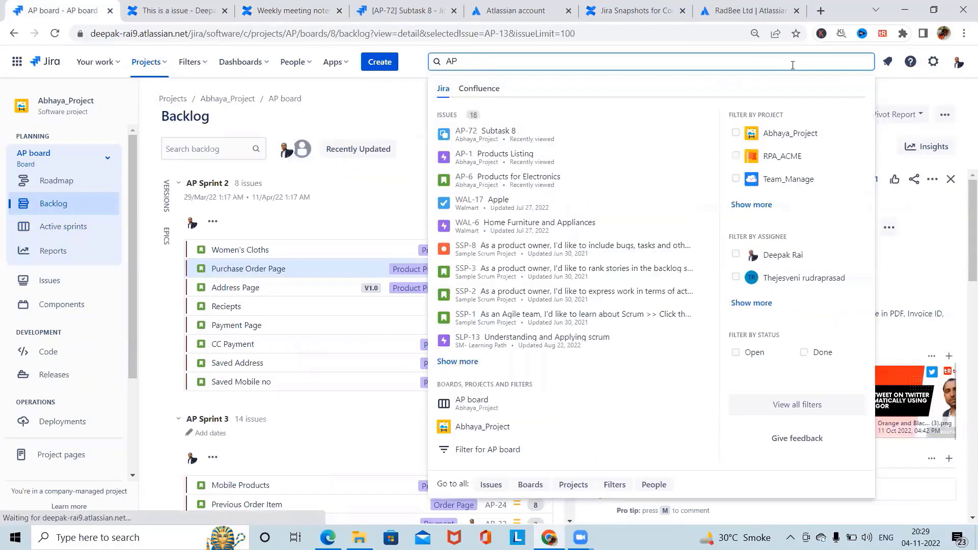
pyautogui.write('-72')
pyautogui.press('Return')
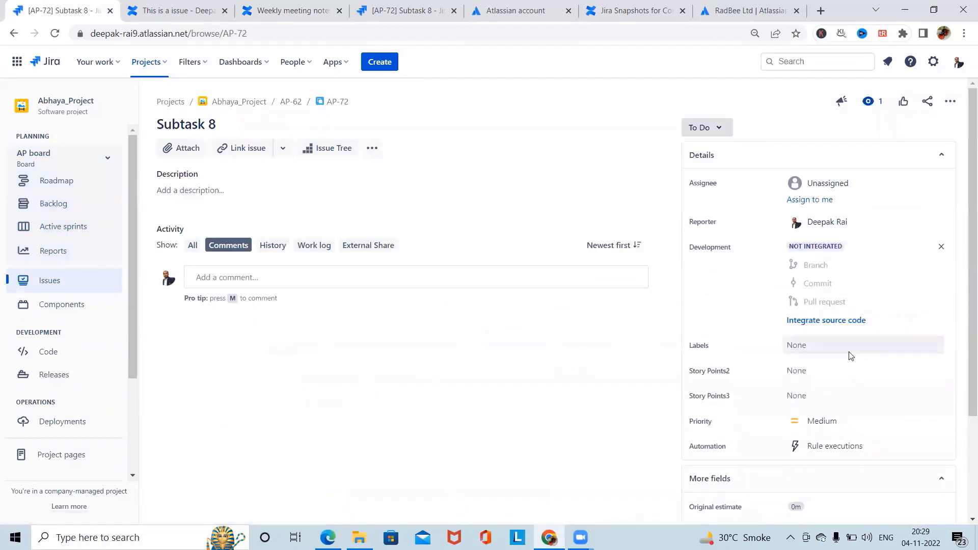
# Assign issue AP-72 (Subtask 8) to yourself and change its status to WIP.
pyautogui.click(249, 11)
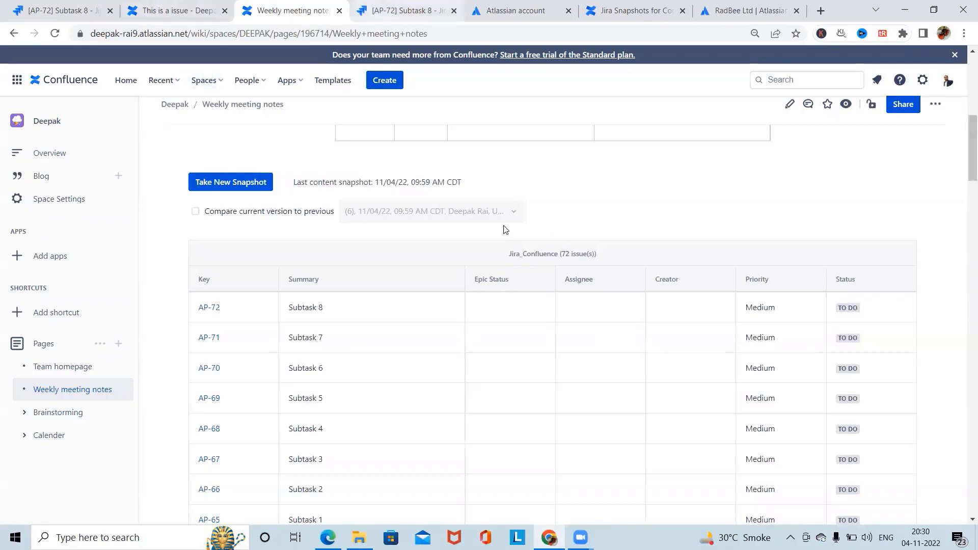
pyautogui.click(362, 20)
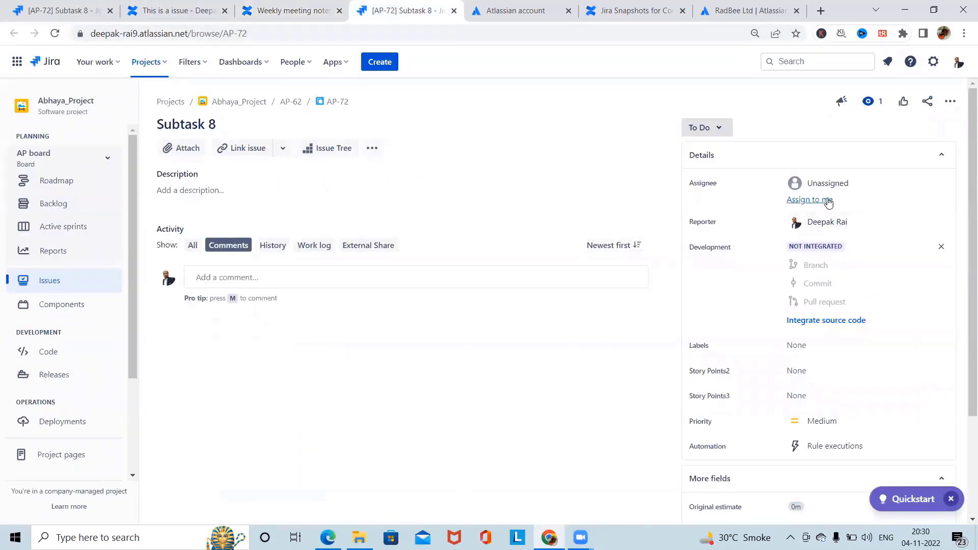
pyautogui.click(829, 202)
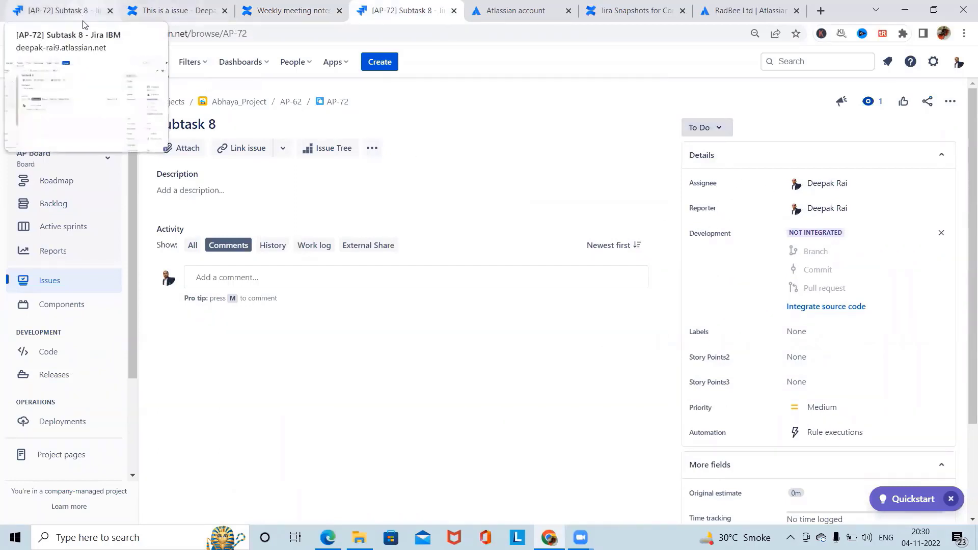
pyautogui.click(285, 12)
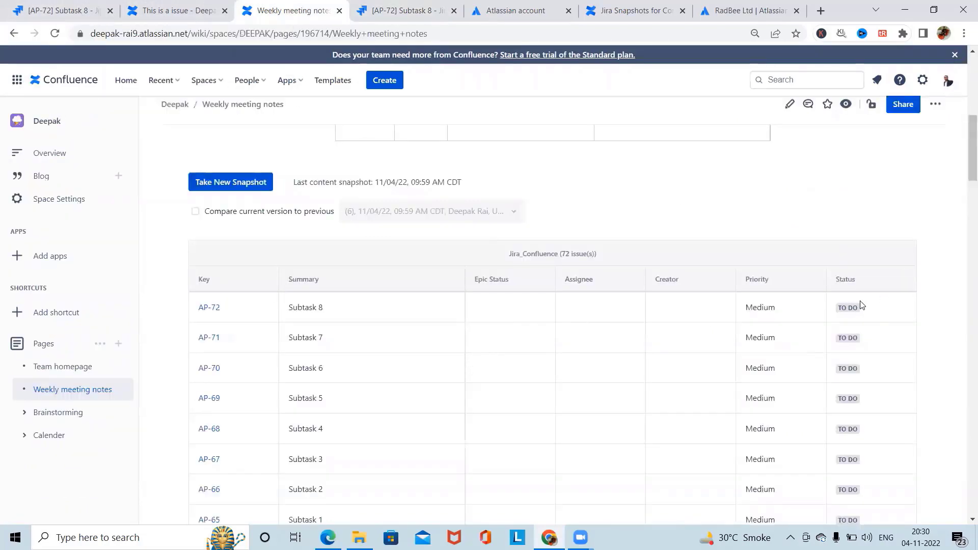
pyautogui.click(402, 11)
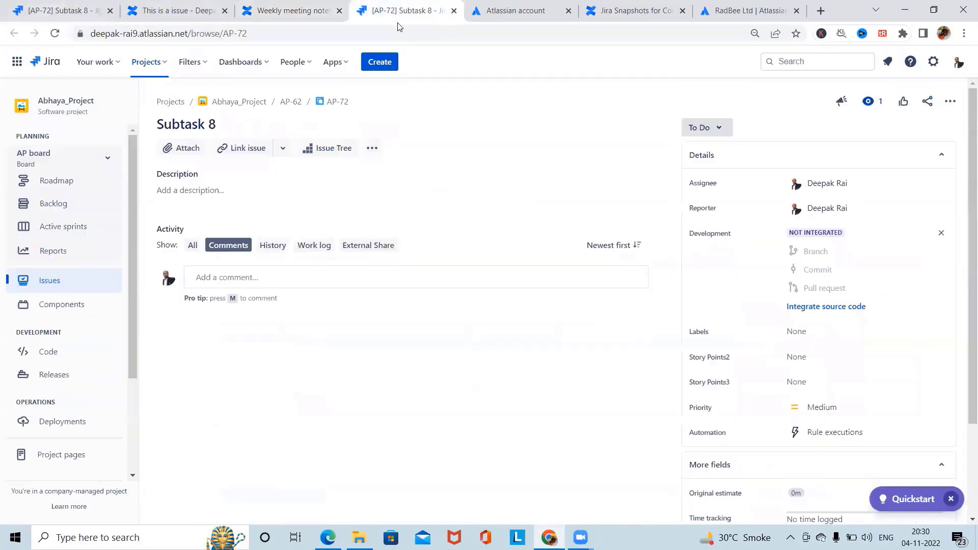
pyautogui.click(717, 128)
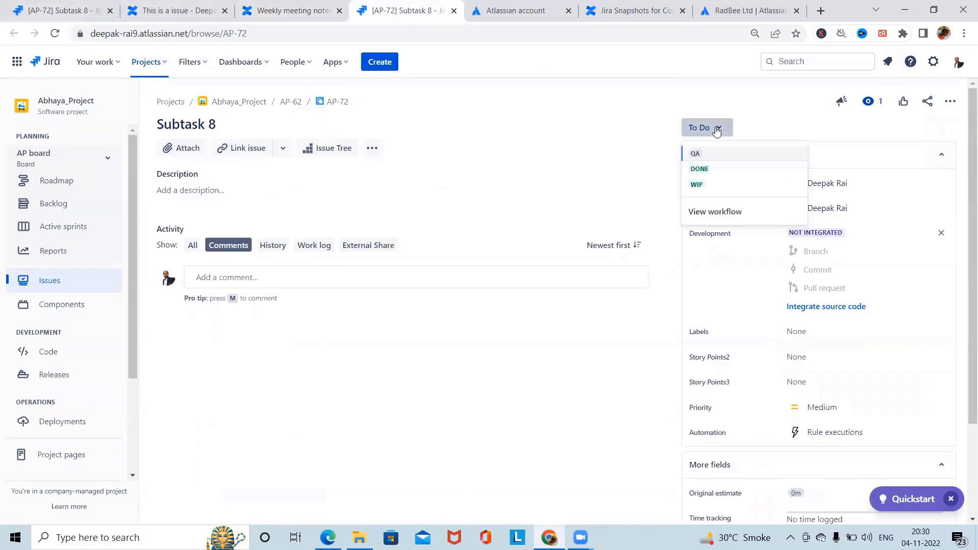
pyautogui.click(697, 185)
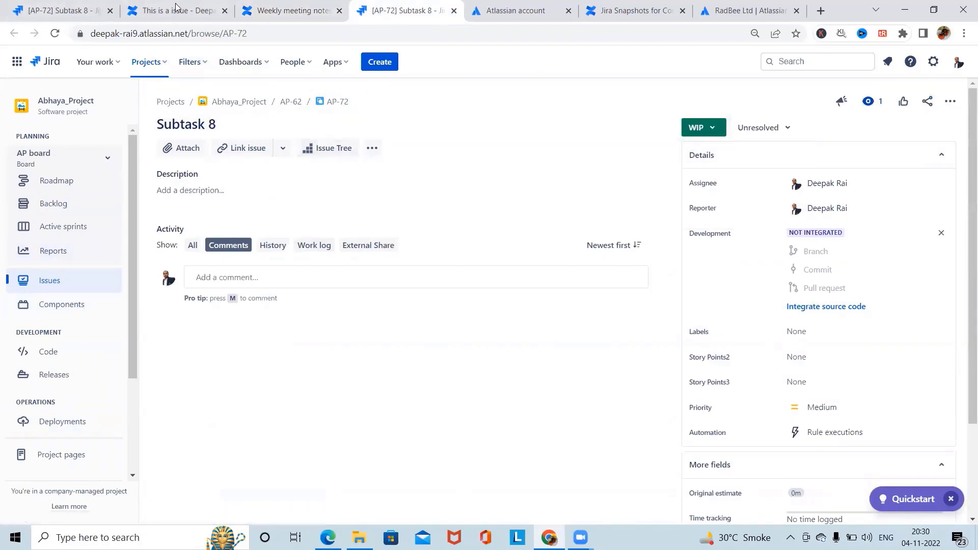
# Return to the Weekly meeting notes page in Confluence, reload it and take a new snapshot of the issue table.
pyautogui.click(291, 11)
pyautogui.hotkey('ctrl', 'Tab')
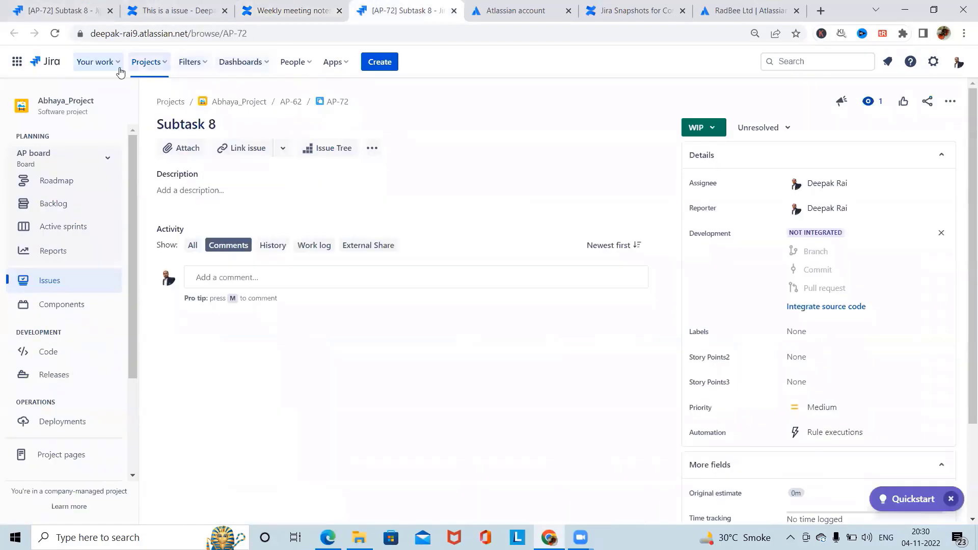
pyautogui.click(290, 11)
pyautogui.press('F5')
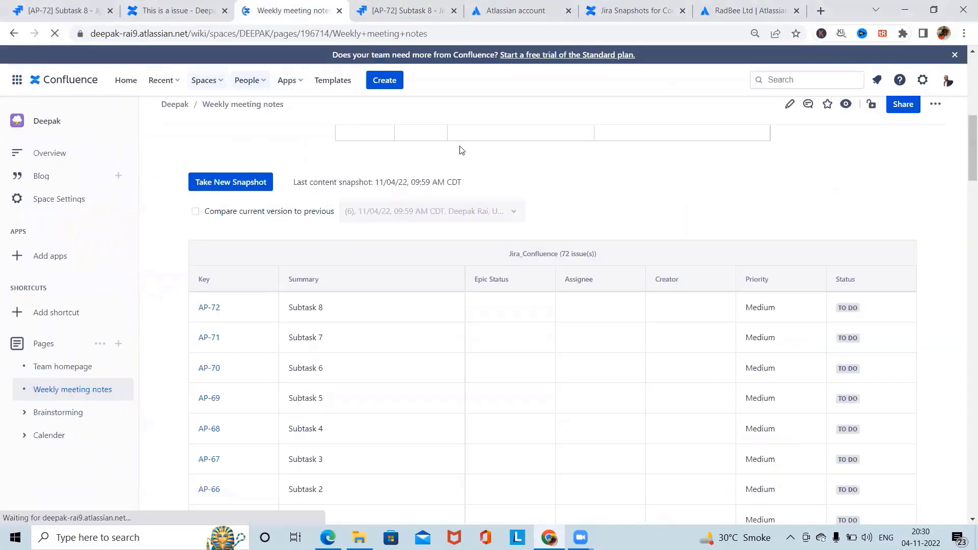
pyautogui.scroll(-8, 595, 319)
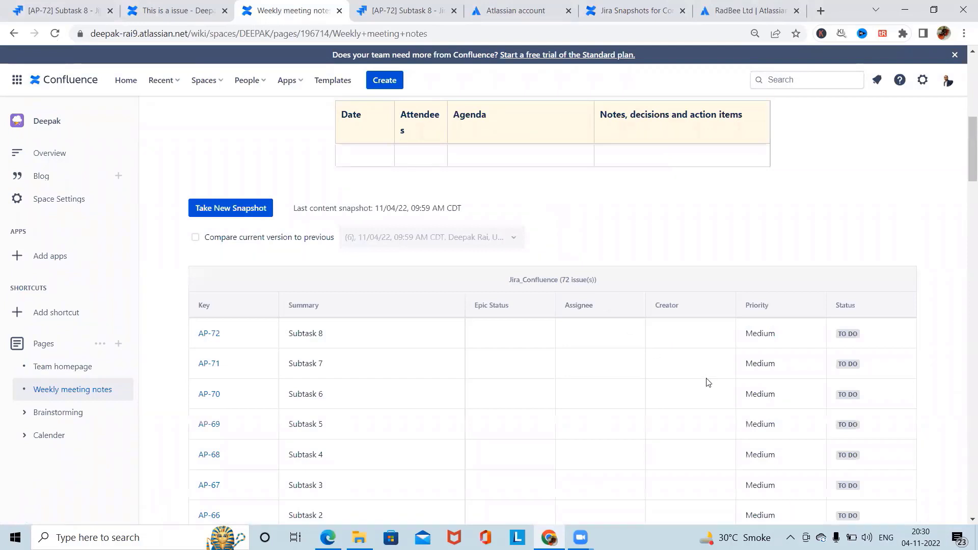
pyautogui.click(245, 213)
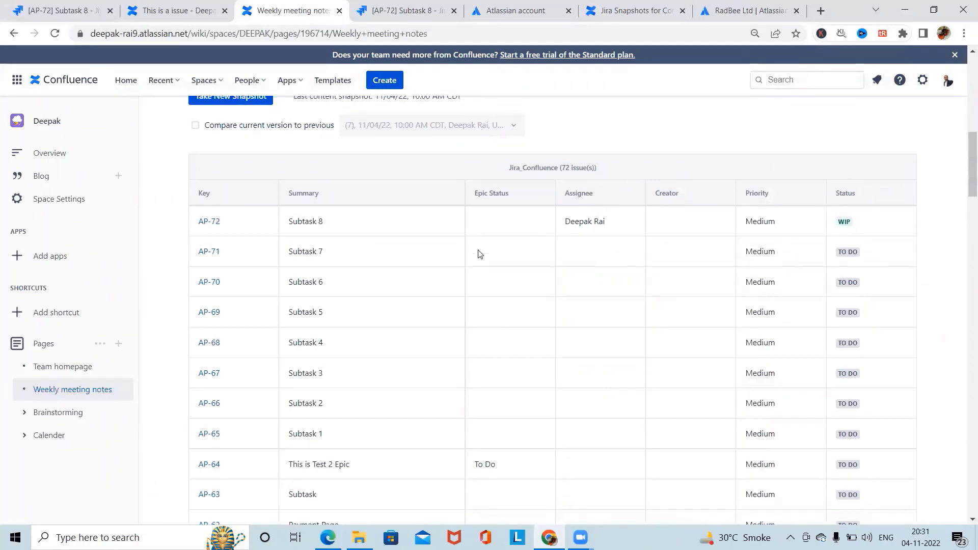
# Compare the current snapshot with the previous version, showing only changed rows, and look through the list of available snapshot versions.
pyautogui.scroll(3, 479, 254)
pyautogui.click(195, 276)
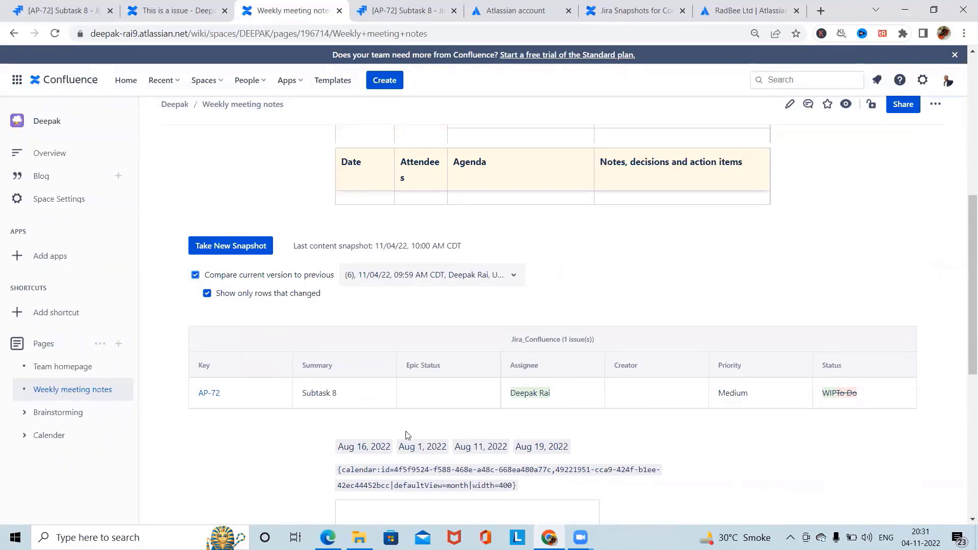
pyautogui.click(514, 278)
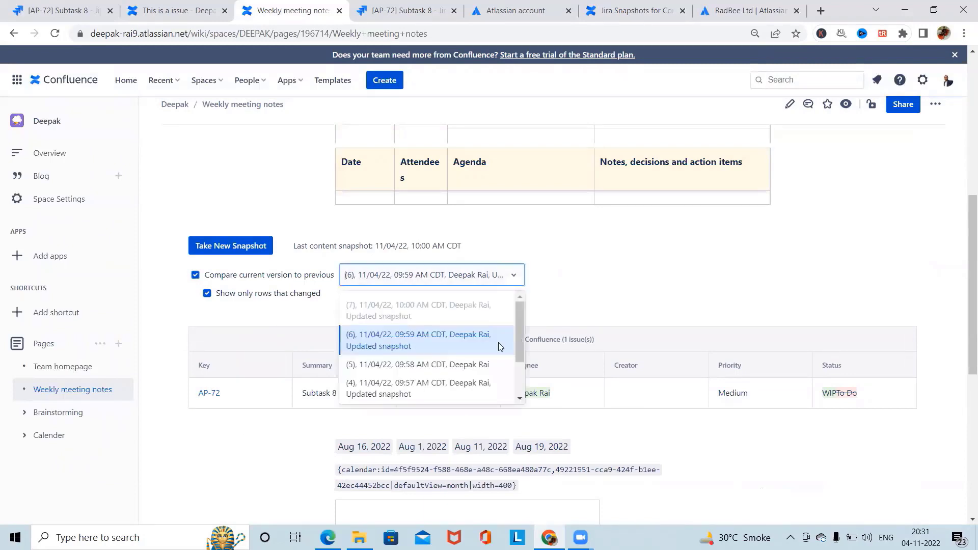
pyautogui.click(682, 300)
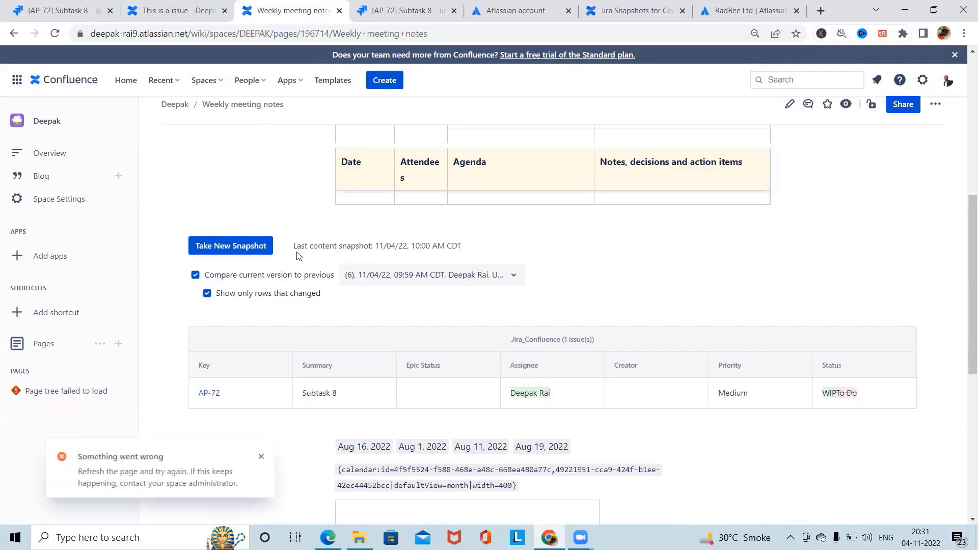
# Dismiss the error notification, reload the page and take another snapshot of the Jira_Confluence table.
pyautogui.click(262, 456)
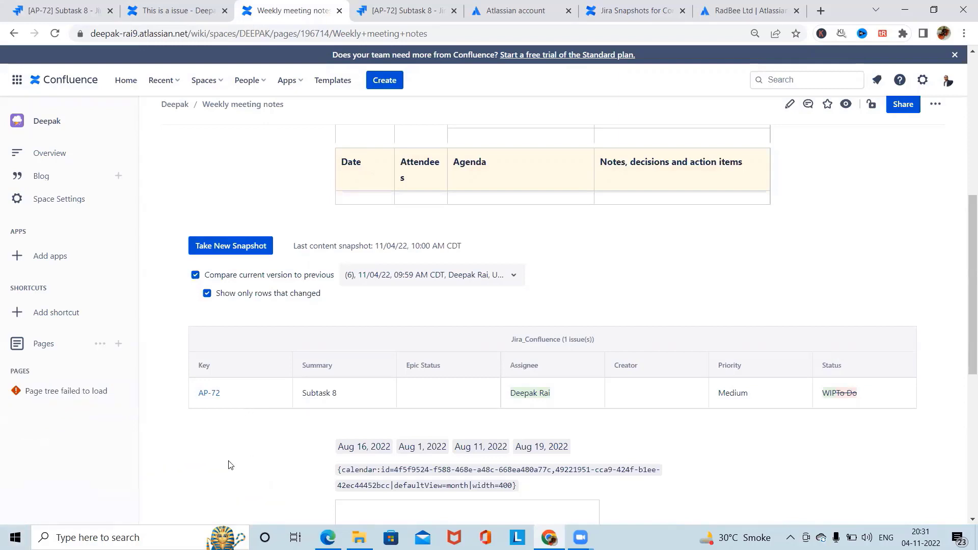
pyautogui.click(55, 34)
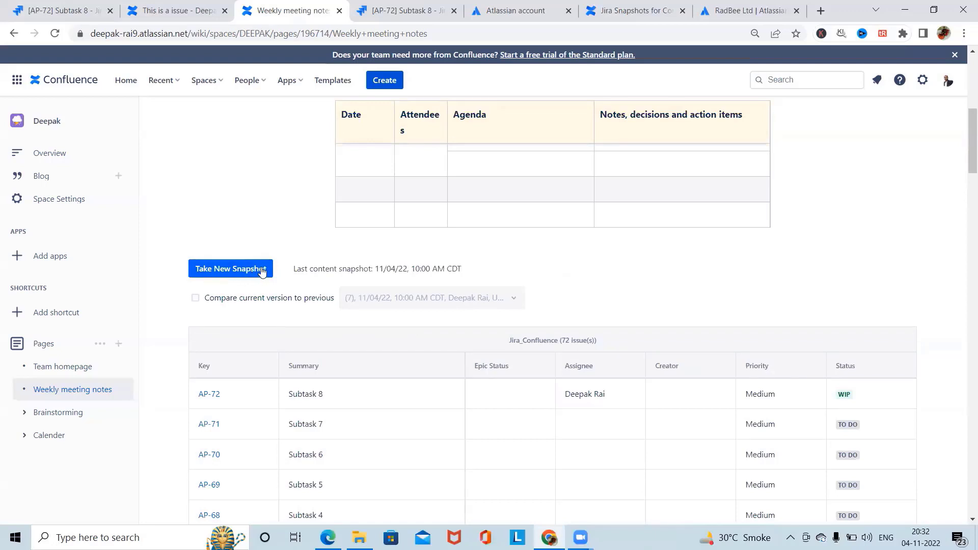
pyautogui.click(261, 272)
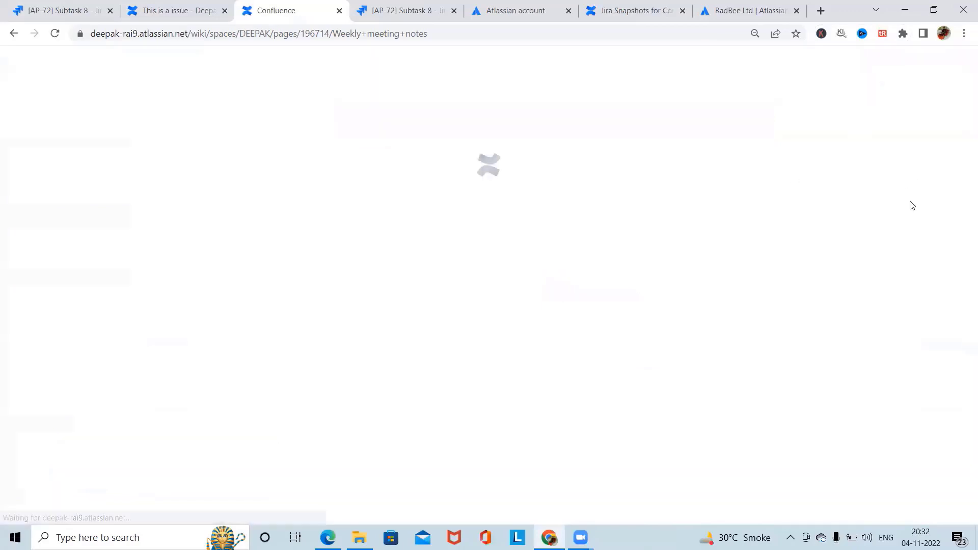
pyautogui.scroll(-10, 513, 362)
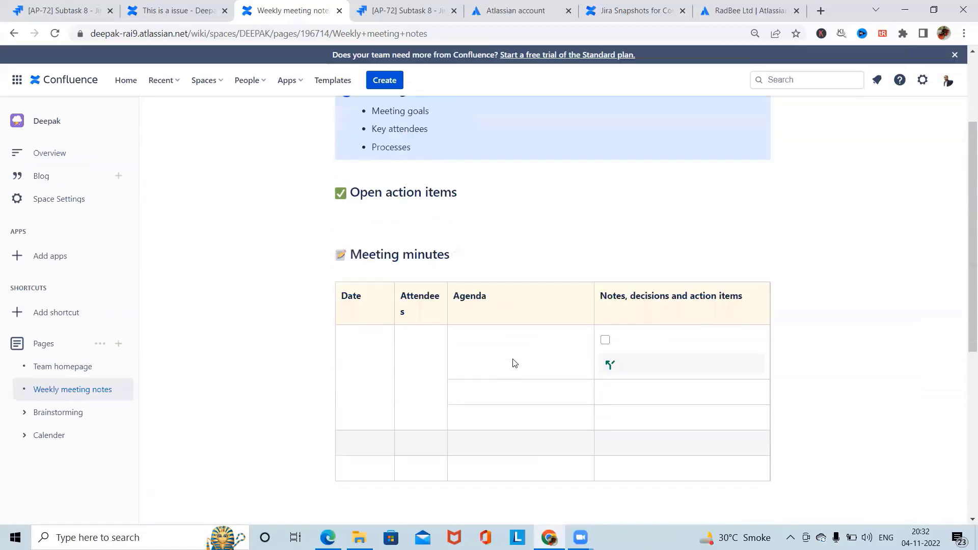
pyautogui.scroll(-3, 529, 331)
pyautogui.scroll(3, 532, 328)
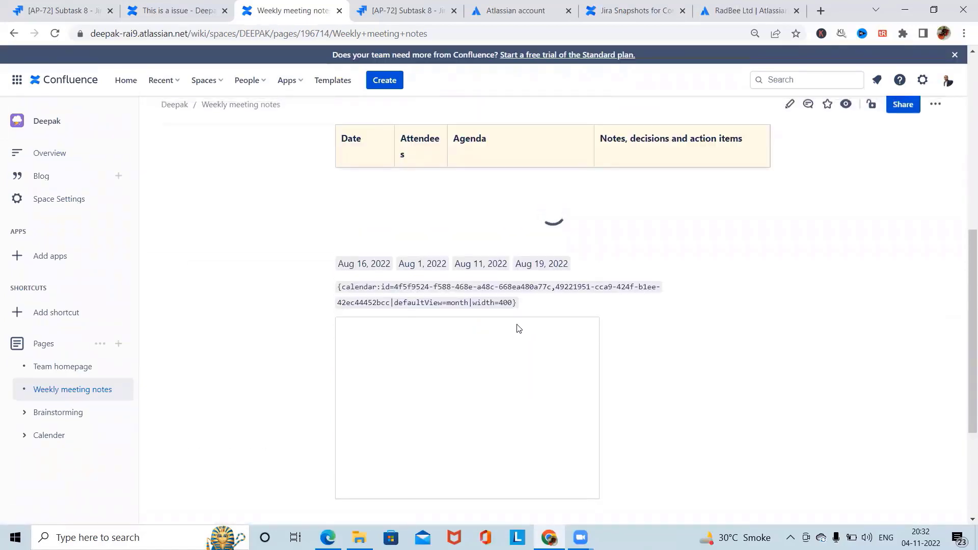
# Edit the Weekly meeting notes page and open the Jira Snapshots macro's settings at its Search JQL query.
pyautogui.press('e')
pyautogui.click(530, 350)
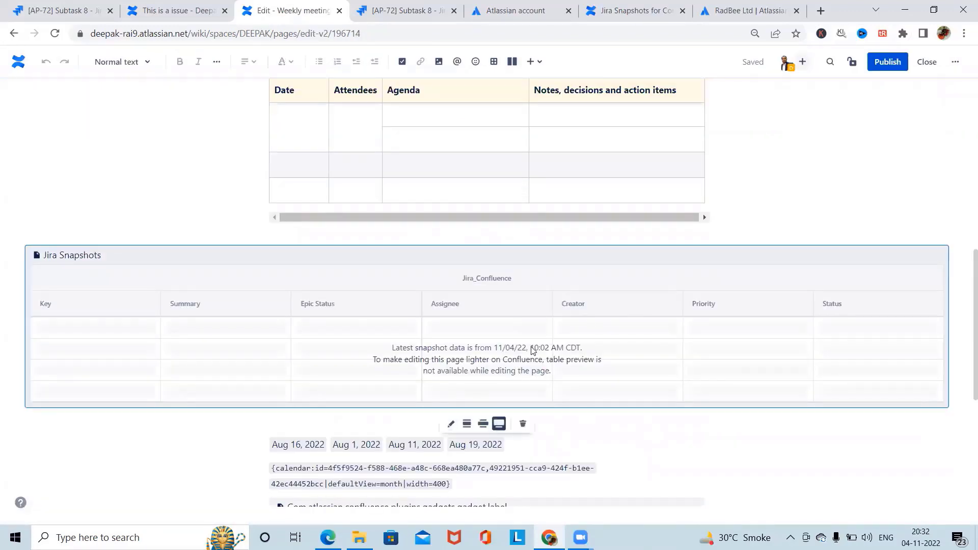
pyautogui.click(451, 429)
pyautogui.scroll(-2, 486, 298)
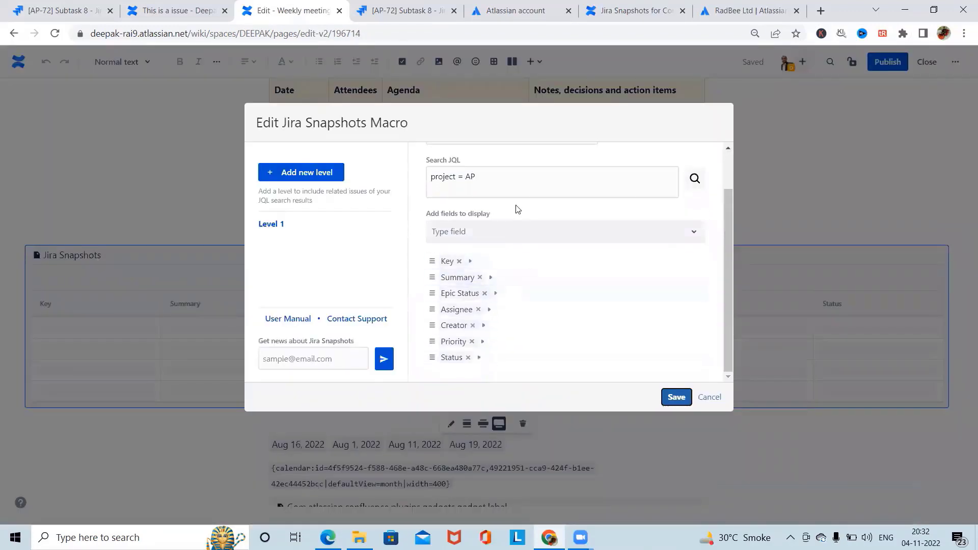
pyautogui.click(494, 178)
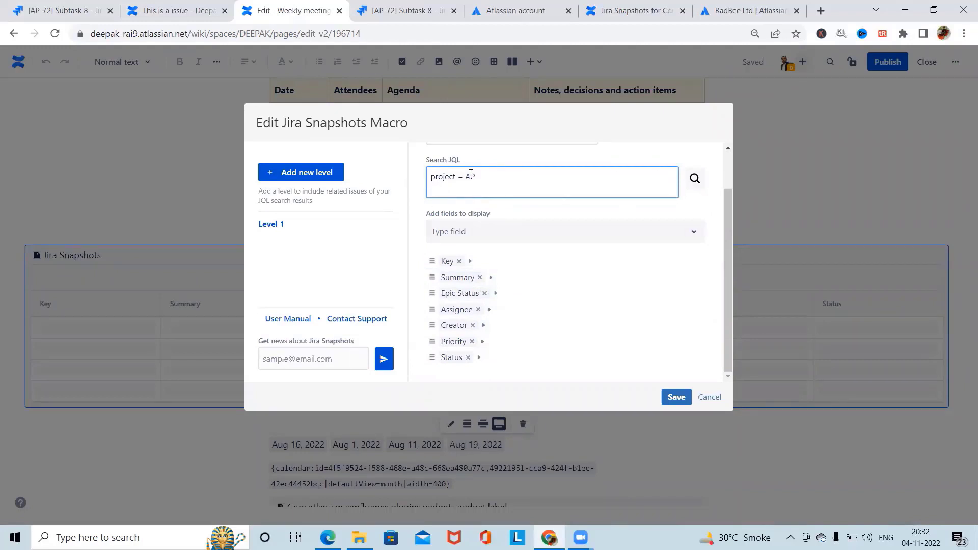
# Switch to Jira and open the advanced issue search.
pyautogui.click(50, 5)
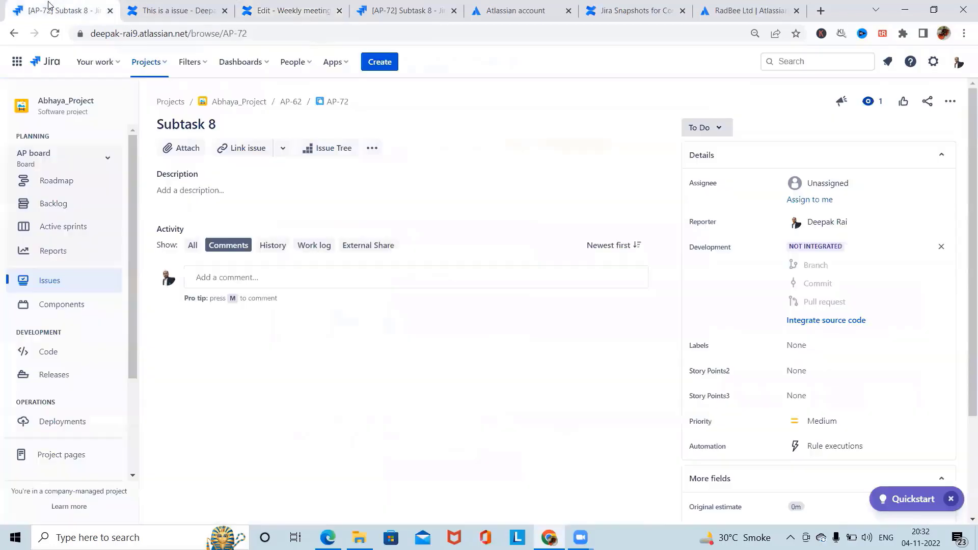
pyautogui.click(790, 62)
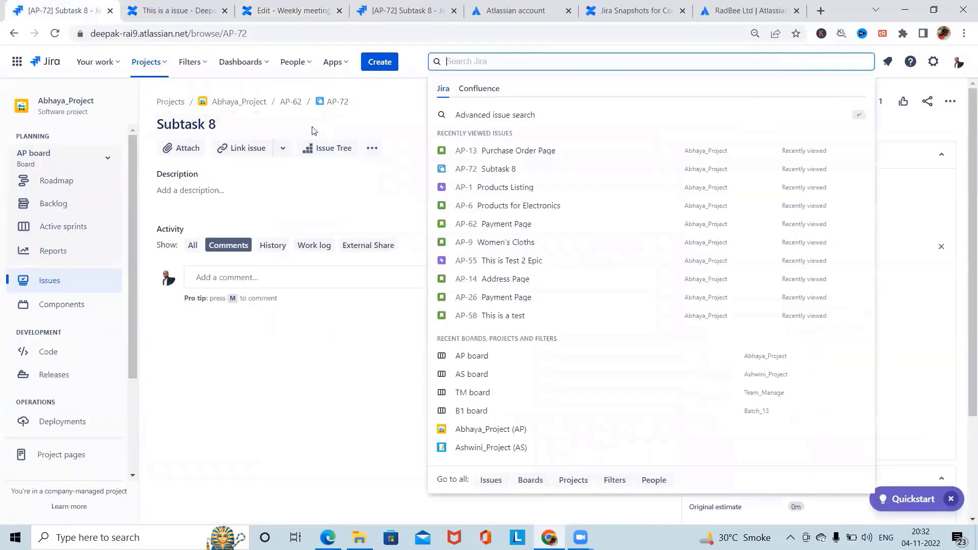
pyautogui.click(491, 154)
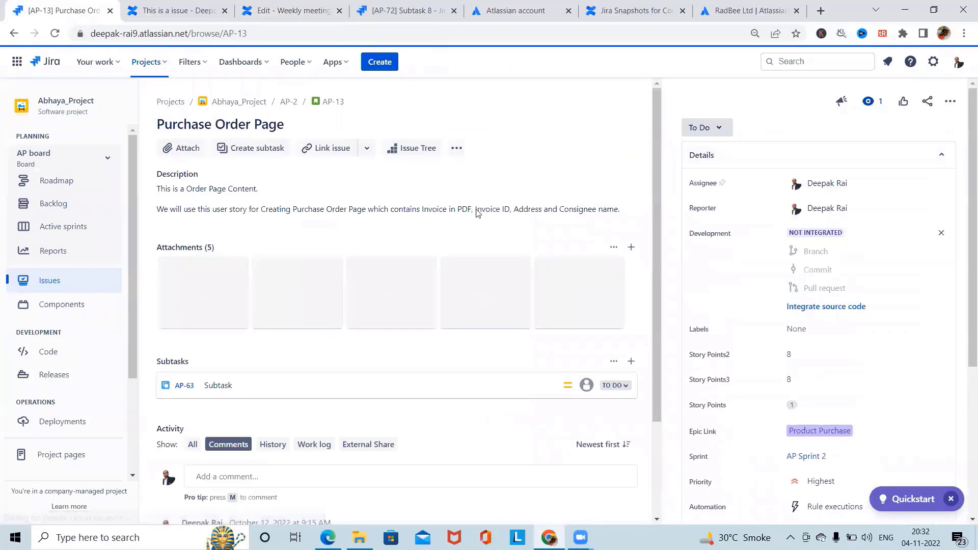
pyautogui.click(824, 57)
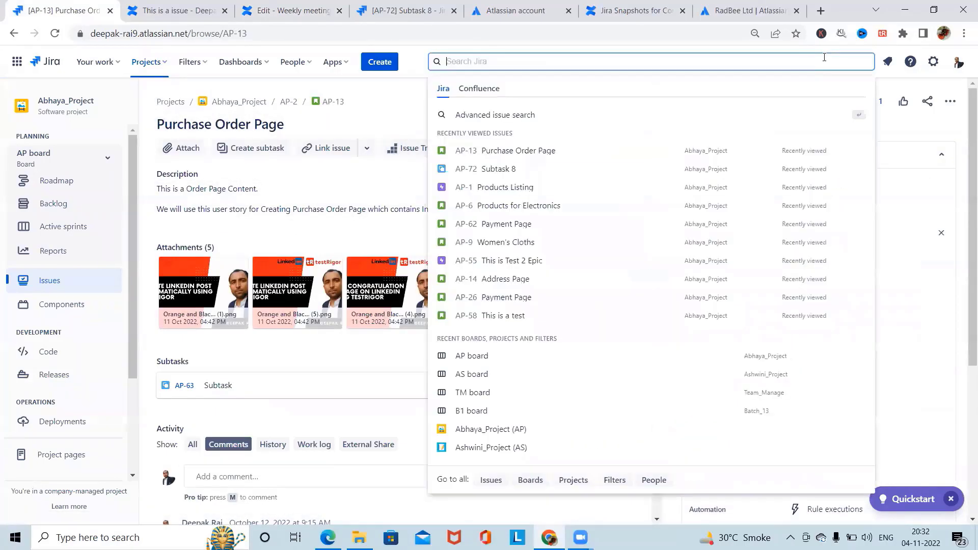
pyautogui.click(586, 115)
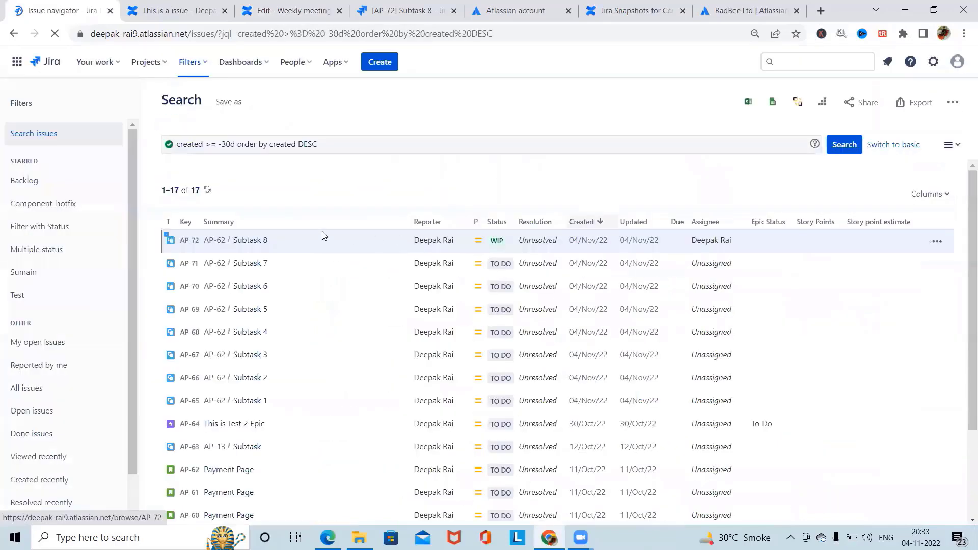
# Replace the JQL query with status = "To Do", run the search and look through the matching issues.
pyautogui.click(372, 144)
pyautogui.hotkey('ctrl', 'a')
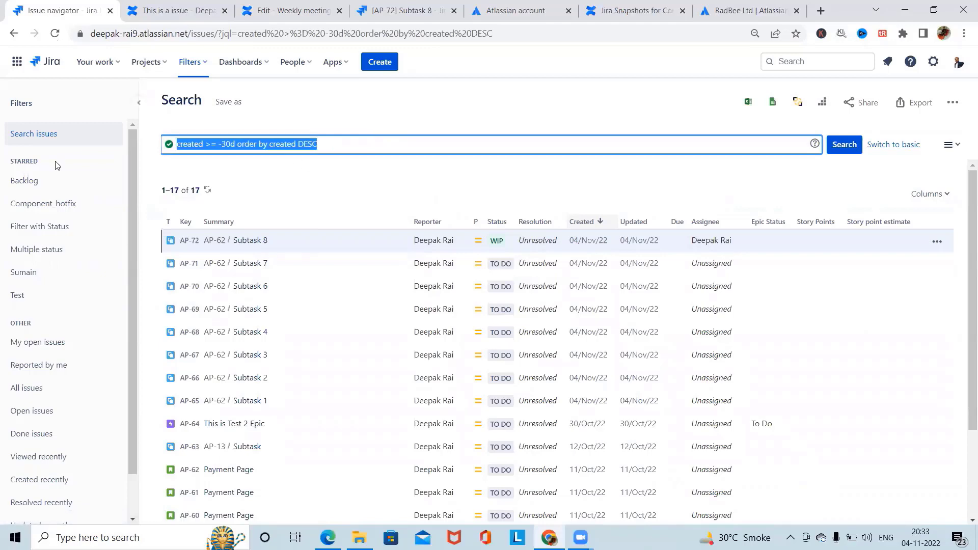
pyautogui.write('status')
pyautogui.click(170, 163)
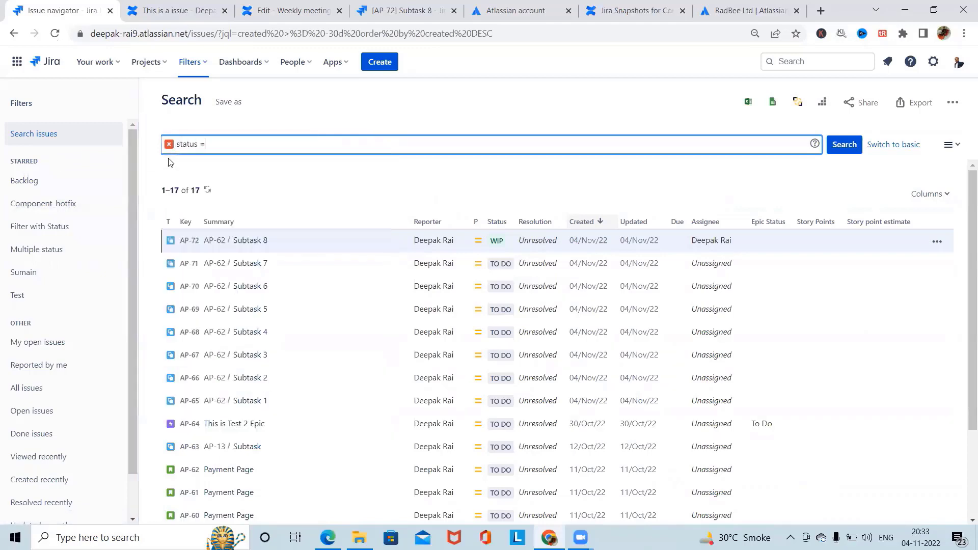
pyautogui.write('To')
pyautogui.click(188, 163)
pyautogui.press('Return')
pyautogui.scroll(-6, 699, 335)
pyautogui.scroll(6, 700, 335)
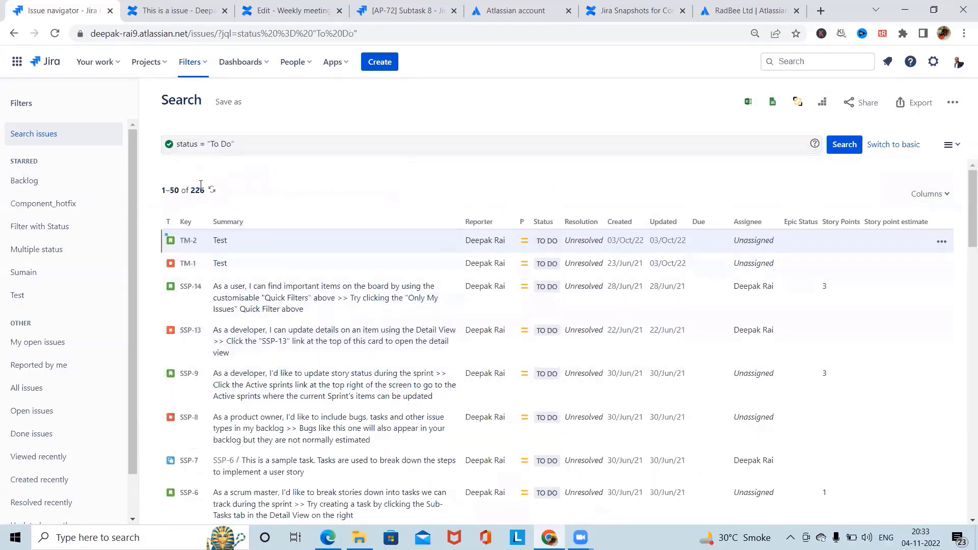
# Extend the JQL query to status = "To Do" AND Project = AP and run the search.
pyautogui.click(245, 139)
pyautogui.moveTo(244, 148); pyautogui.dragTo(170, 156)
pyautogui.click(249, 130)
pyautogui.click(249, 141)
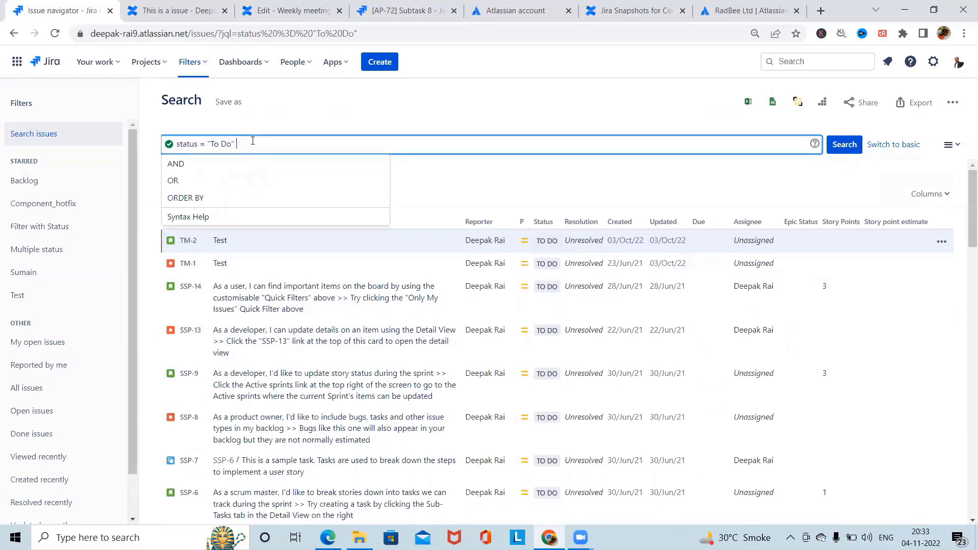
pyautogui.write('AND')
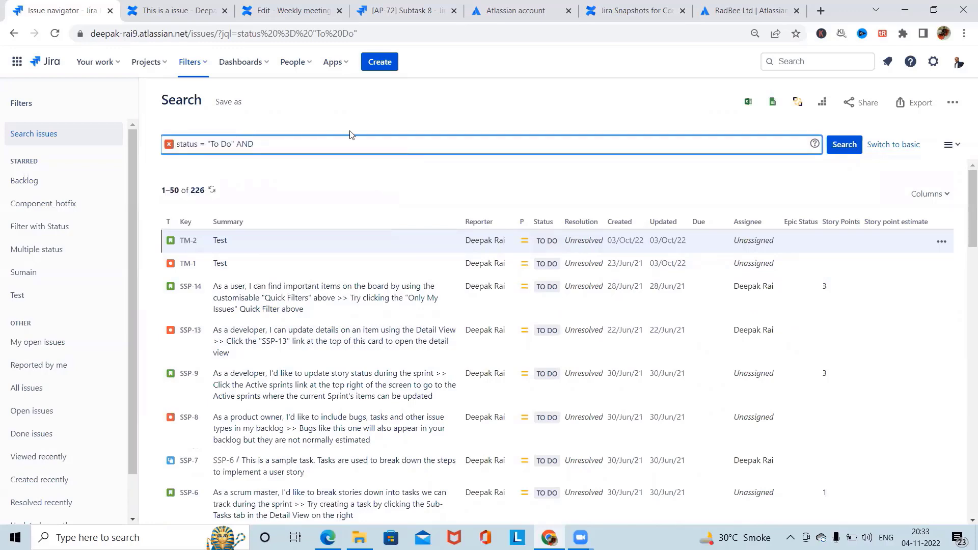
pyautogui.write(' Project')
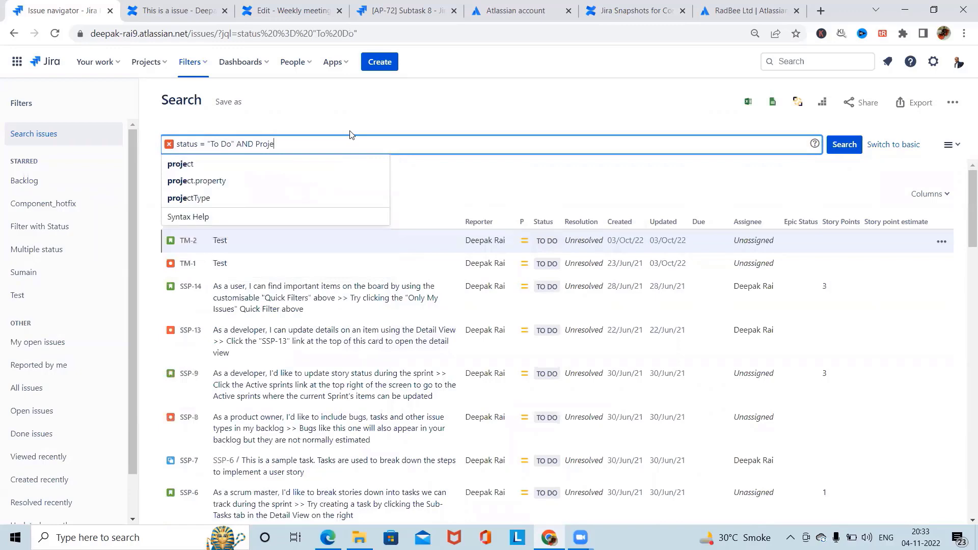
pyautogui.write('= AP')
pyautogui.click(845, 144)
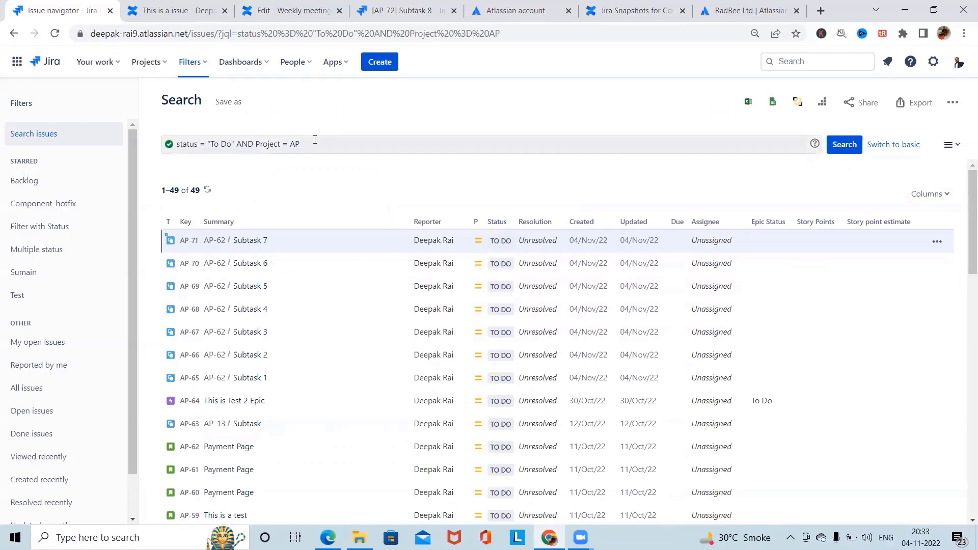
# Copy the full JQL query into the Jira Snapshots macro on the Weekly meeting notes page, save the macro and publish the page.
pyautogui.moveTo(315, 140); pyautogui.dragTo(82, 113)
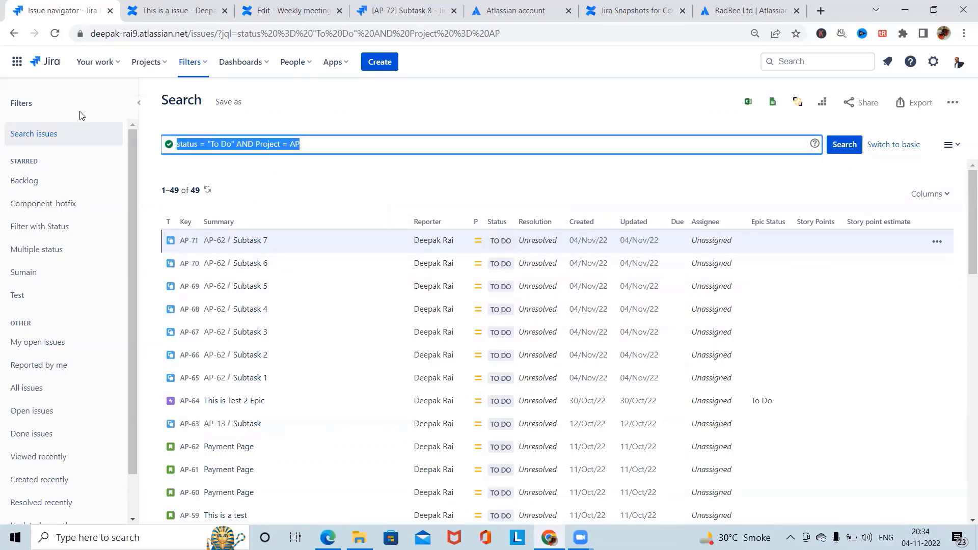
pyautogui.click(342, 21)
pyautogui.hotkey('ctrl', 'v')
pyautogui.click(673, 398)
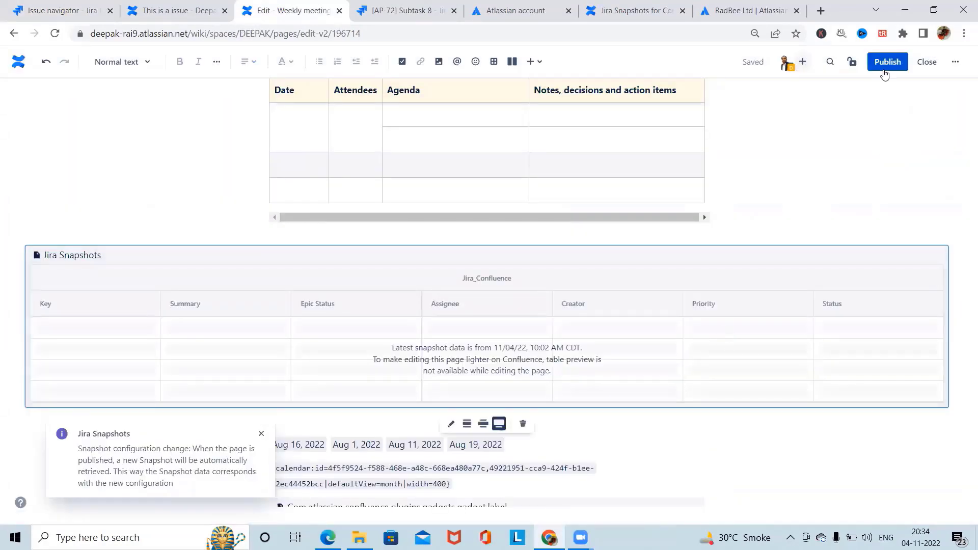
pyautogui.click(890, 64)
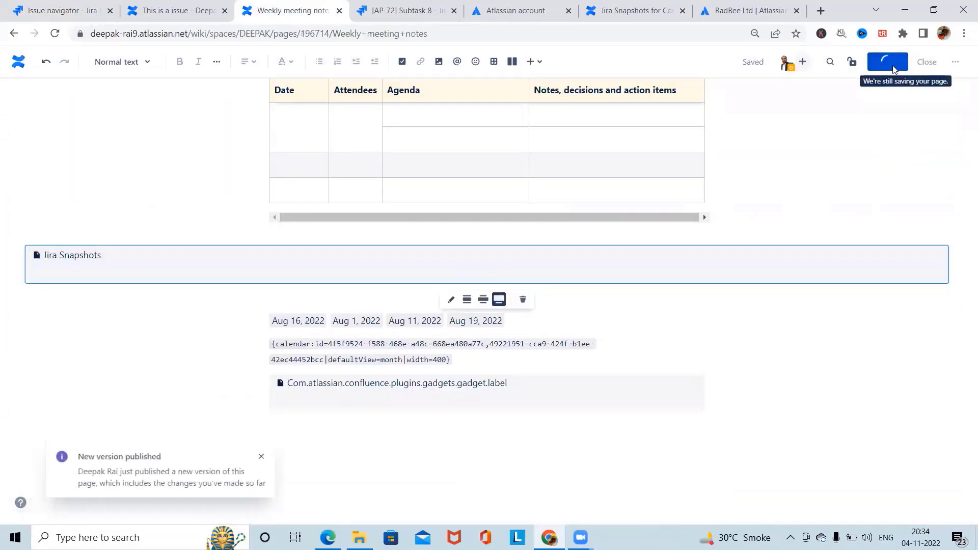
# Reload the published Weekly meeting notes page and look through the issues in the Jira_Confluence snapshot table.
pyautogui.scroll(-10, 541, 320)
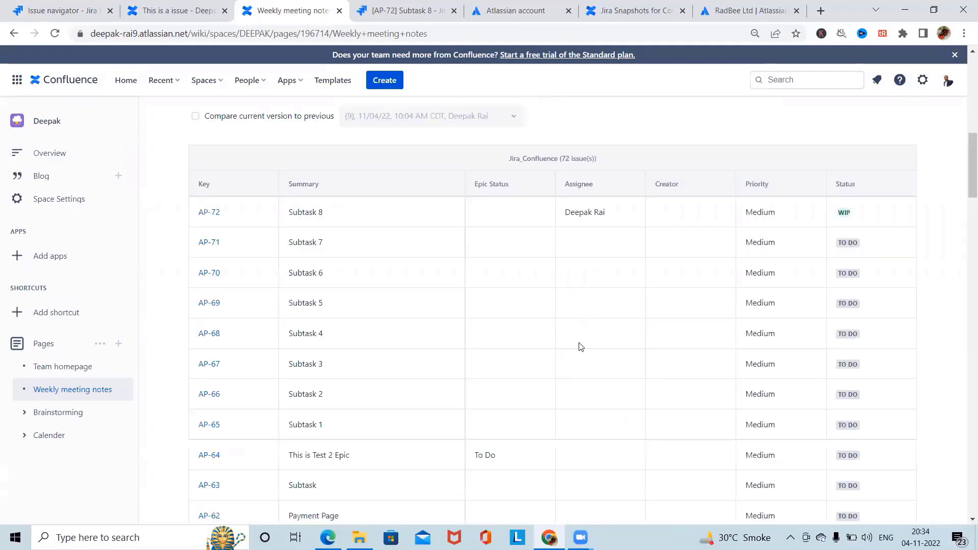
pyautogui.scroll(3, 334, 325)
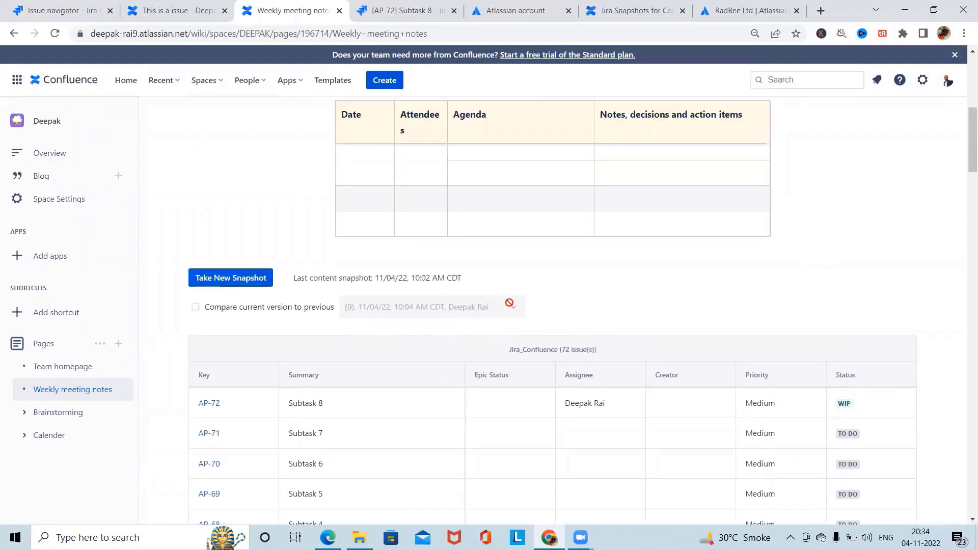
pyautogui.scroll(-15, 659, 391)
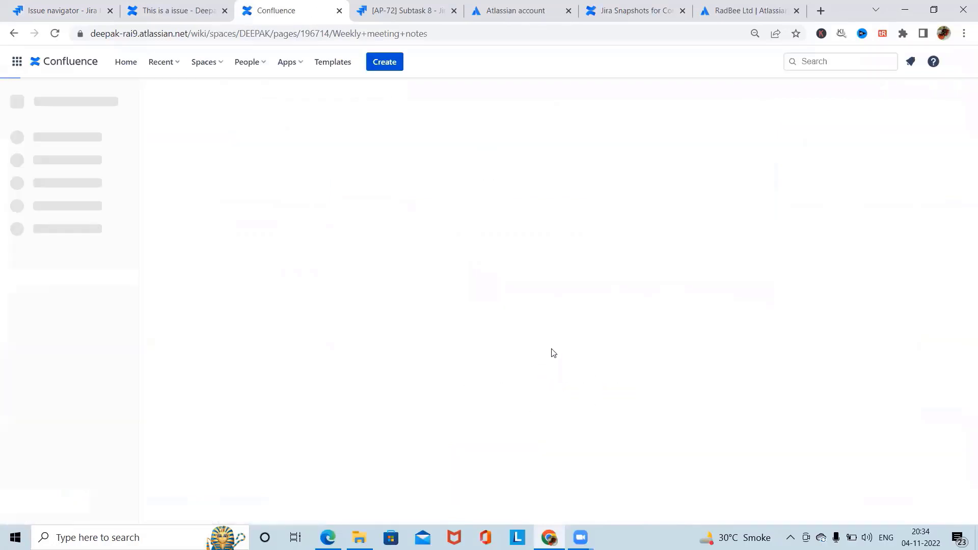
pyautogui.scroll(-5, 528, 403)
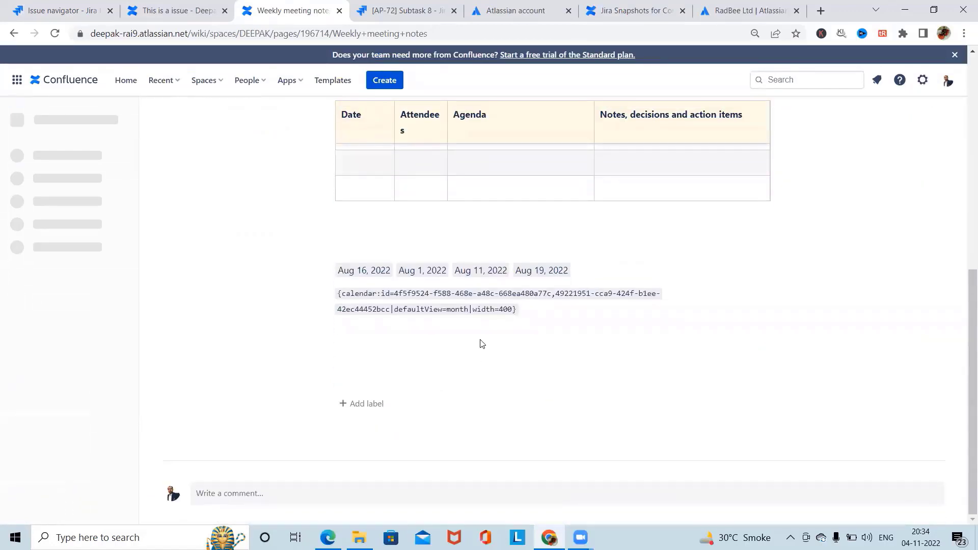
pyautogui.click(57, 33)
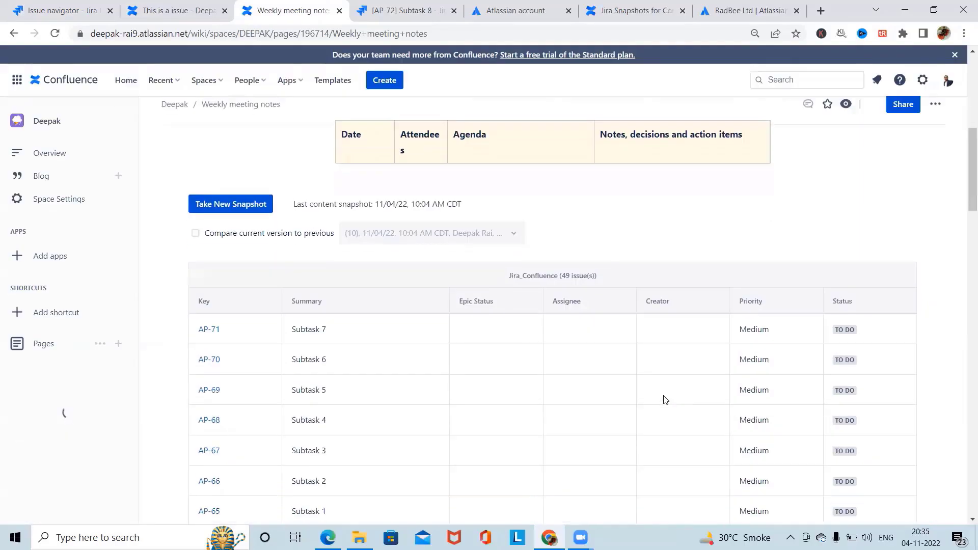
pyautogui.scroll(-12, 666, 402)
pyautogui.scroll(-15, 669, 408)
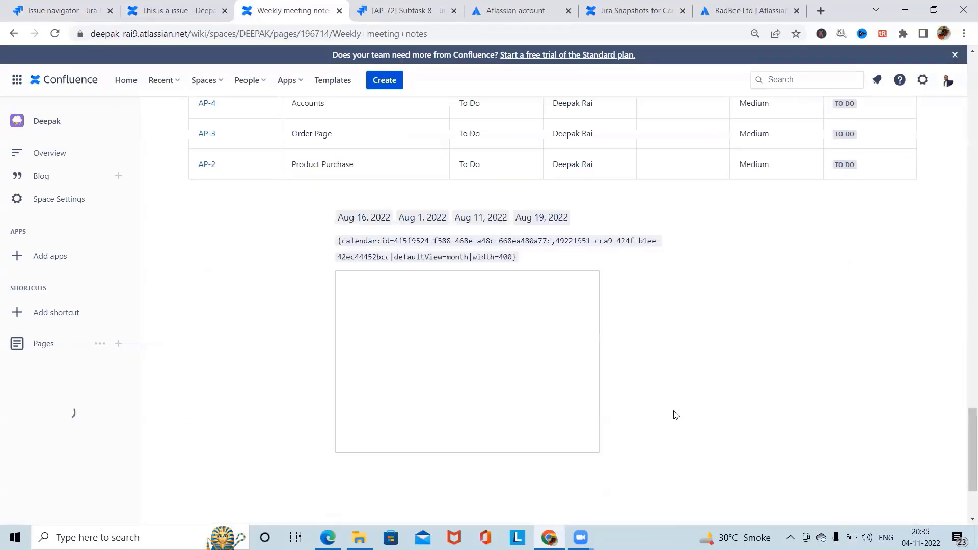
pyautogui.scroll(7, 676, 417)
pyautogui.scroll(20, 678, 419)
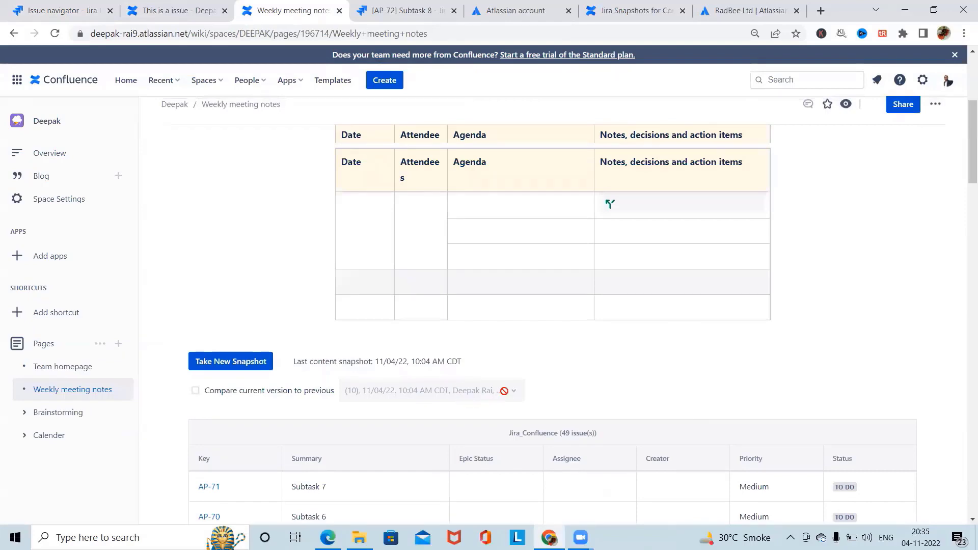
# Compare the current snapshot with previous version (9), look through the changed rows and check the list of versions.
pyautogui.click(196, 391)
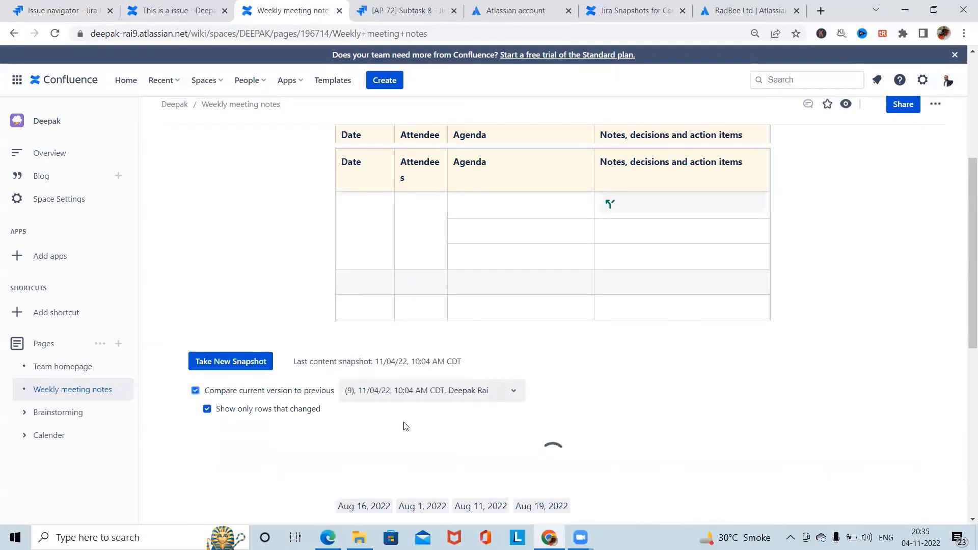
pyautogui.scroll(-15, 628, 354)
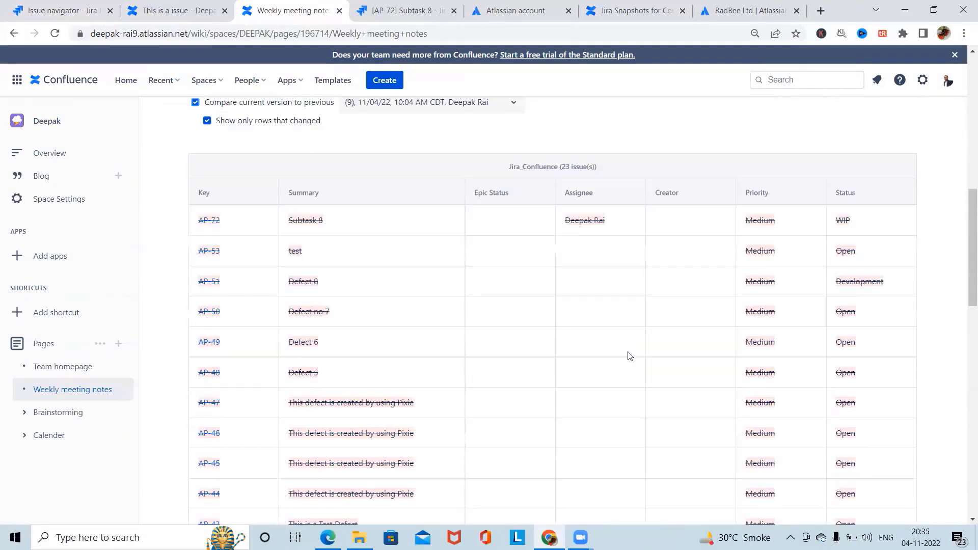
pyautogui.scroll(-4, 706, 384)
pyautogui.scroll(14, 707, 384)
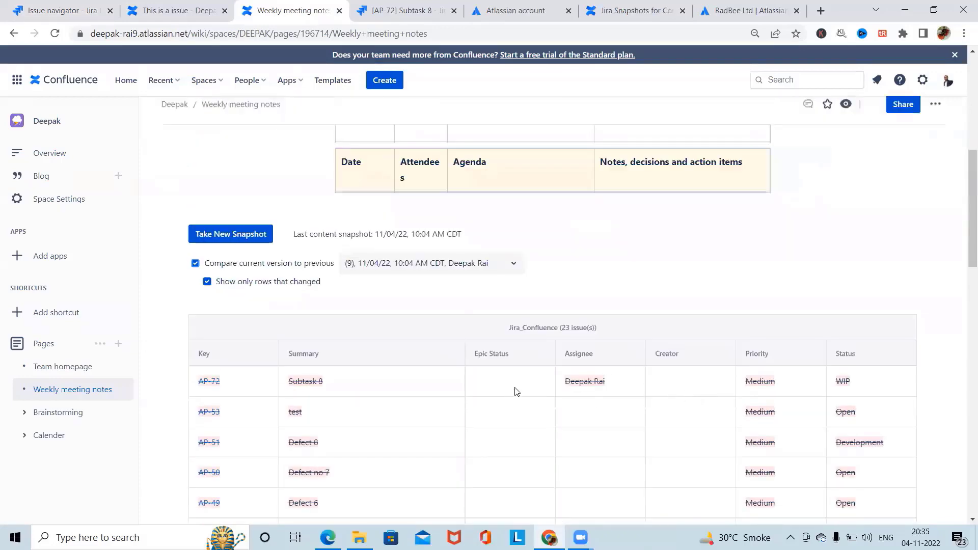
pyautogui.click(509, 267)
pyautogui.click(661, 250)
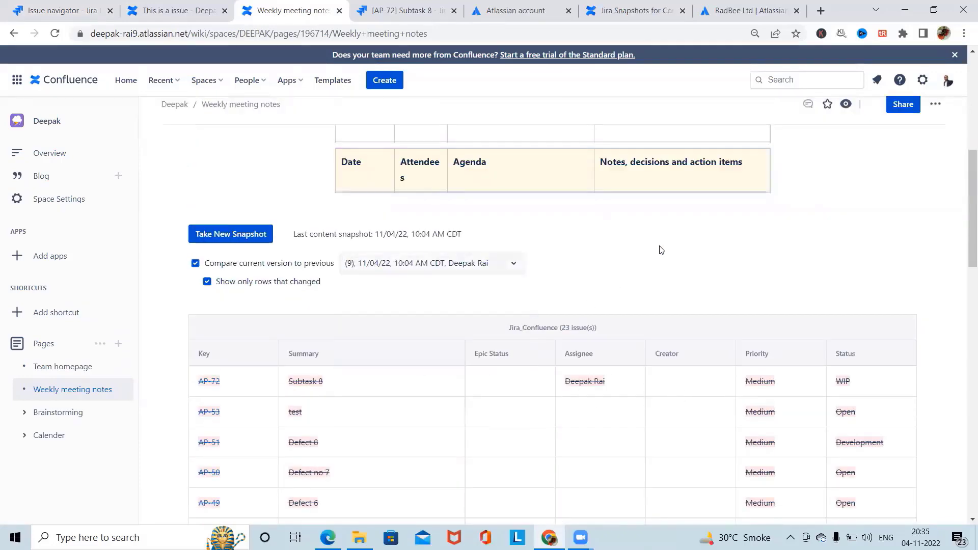